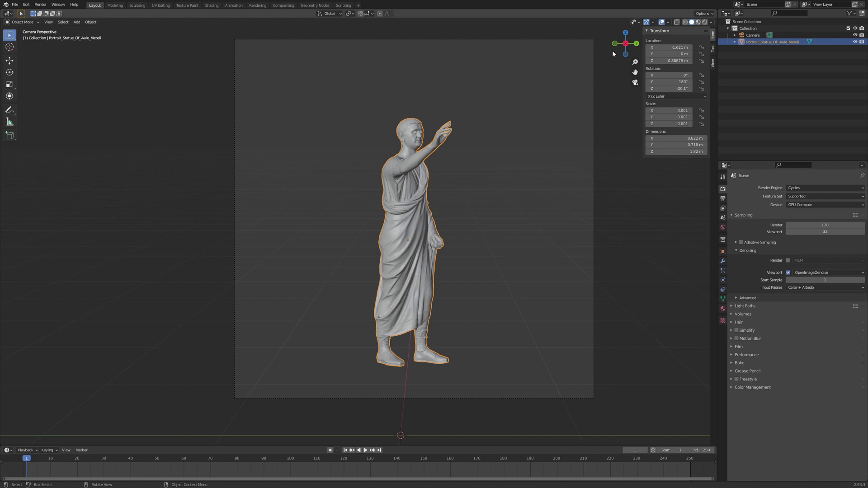
- Preview the rendered viewport, try Eevee, then return to Cycles and solid shading
left_click(705, 21)
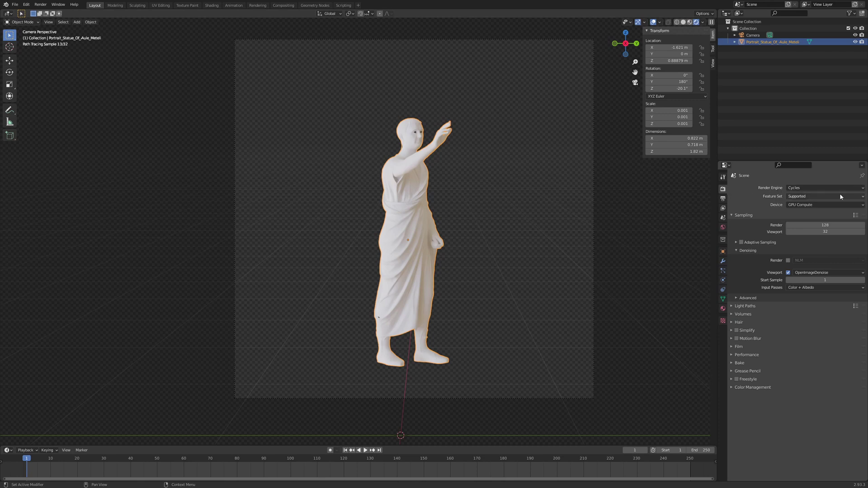
left_click(813, 189)
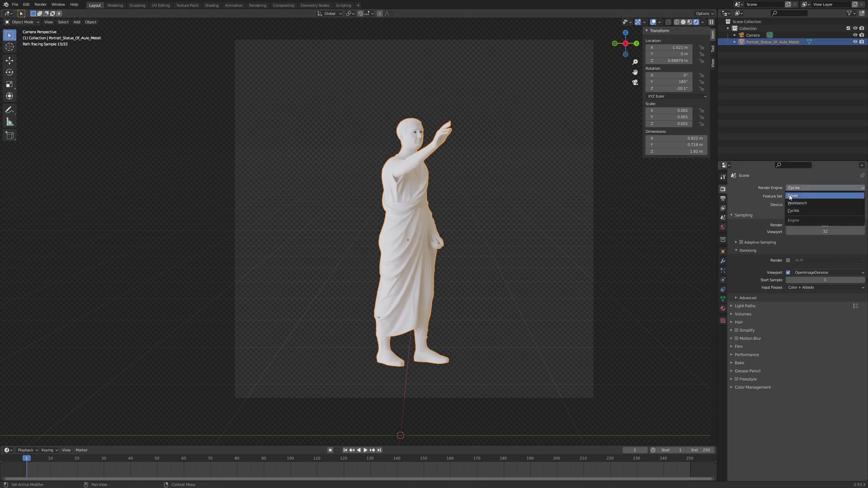
key("Return")
left_click(723, 199)
left_click(723, 208)
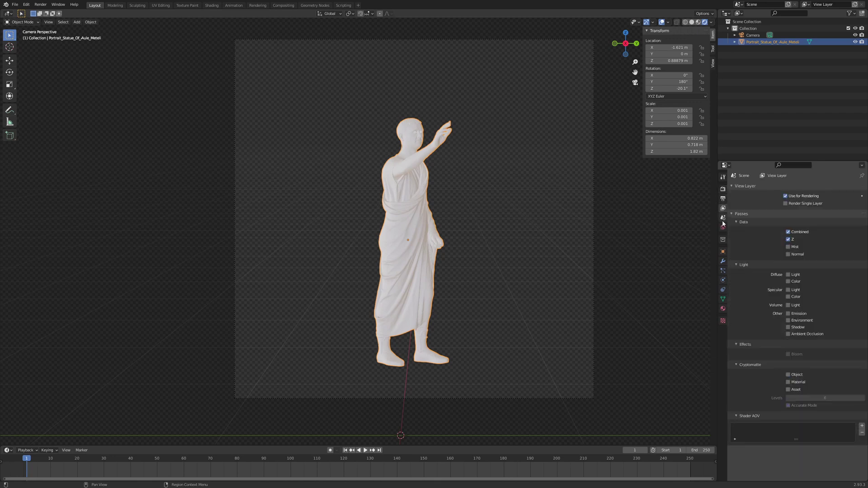
left_click(723, 189)
left_click(825, 187)
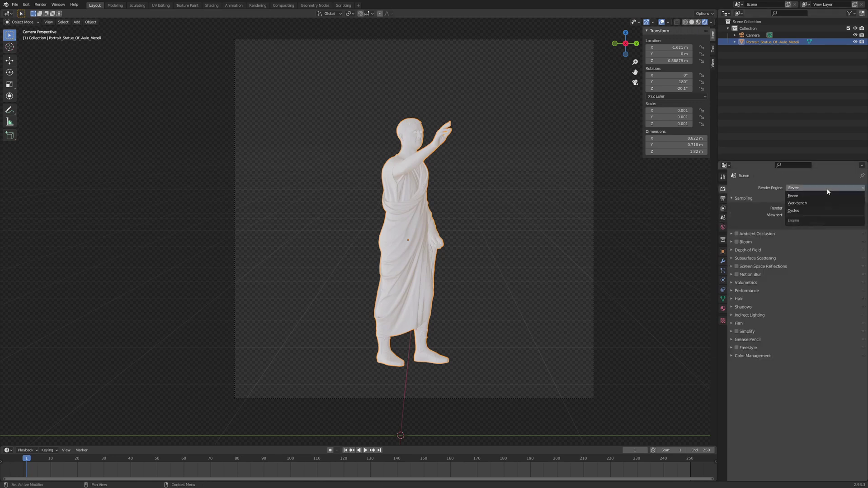
left_click(803, 212)
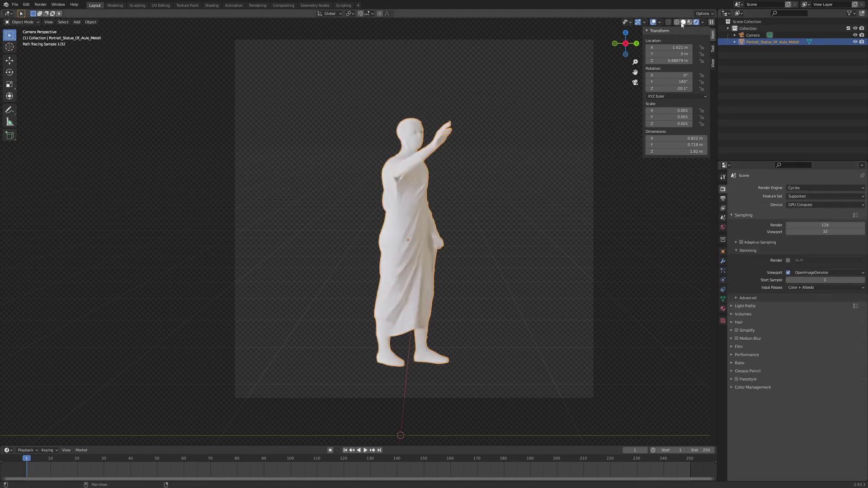
key("z")
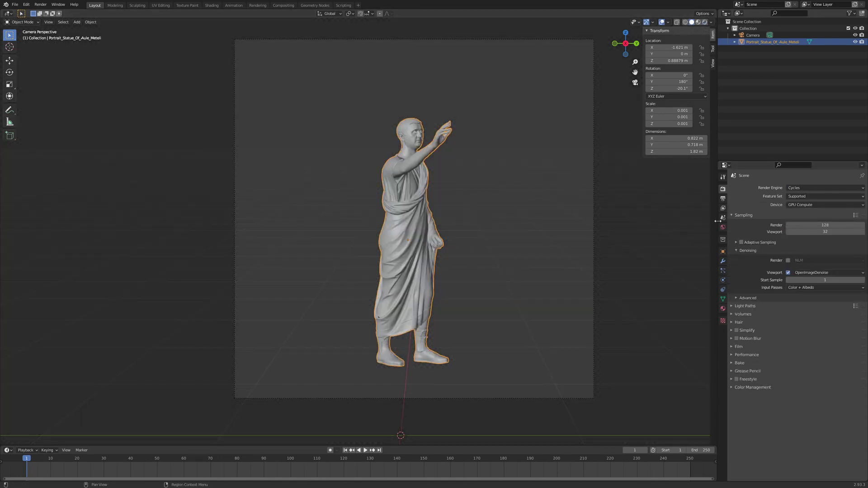
- Enable the Normal pass in the View Layer passes
left_click(723, 208)
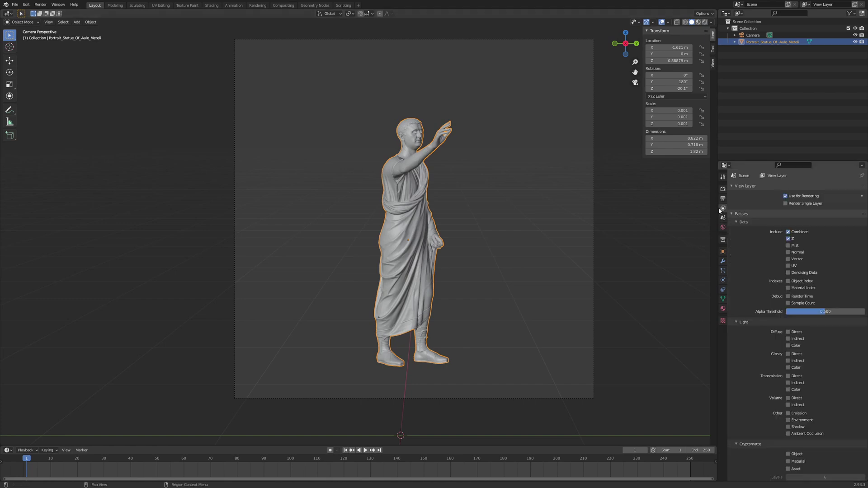
left_click(788, 238)
left_click(788, 253)
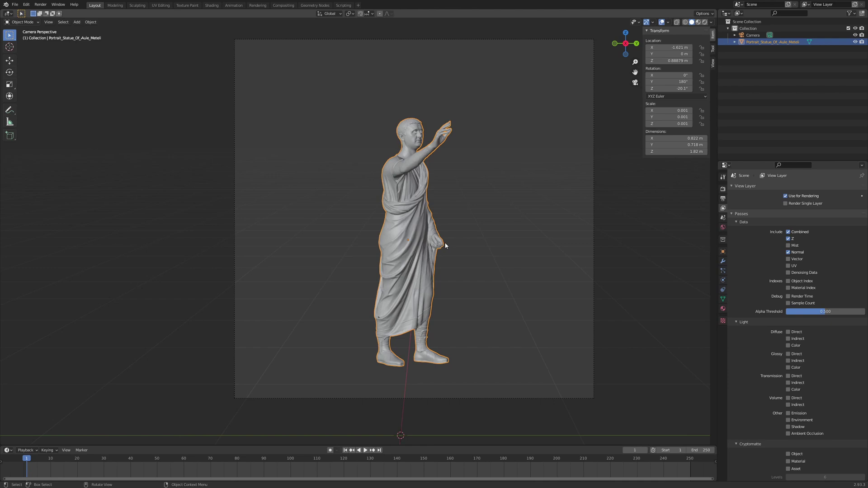
key("Up")
- Deselect the statue and render a still image
left_click(124, 246)
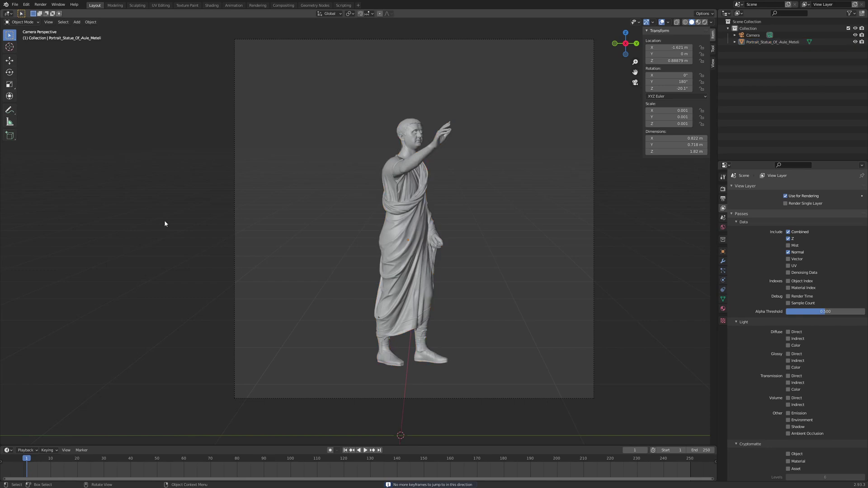
left_click(40, 5)
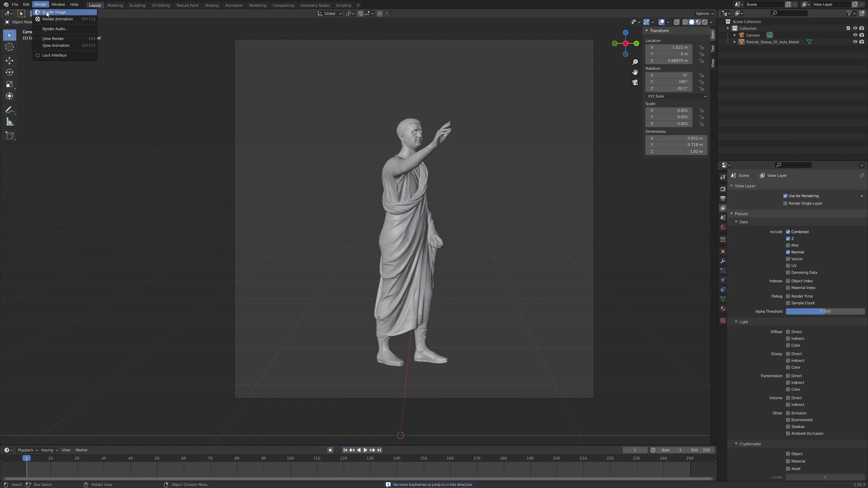
left_click(47, 13)
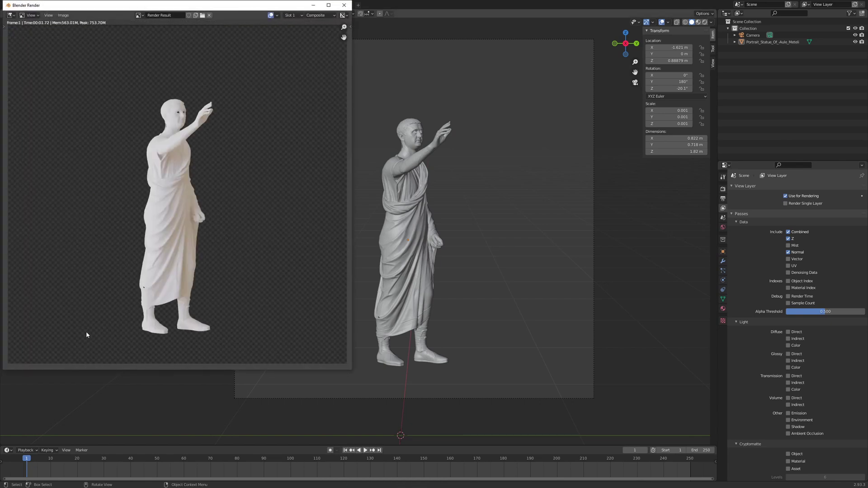
- Close the render result, go to Compositing, and show the Render Layers Normal output in the Viewer
left_click(344, 5)
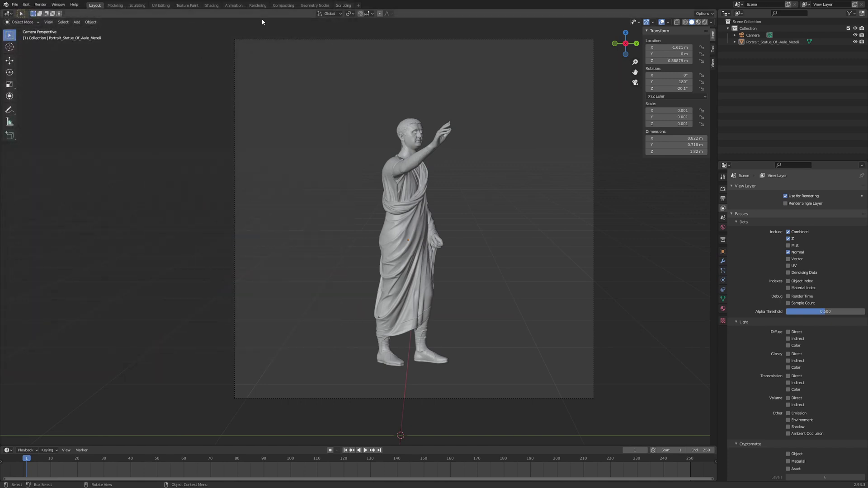
left_click(284, 6)
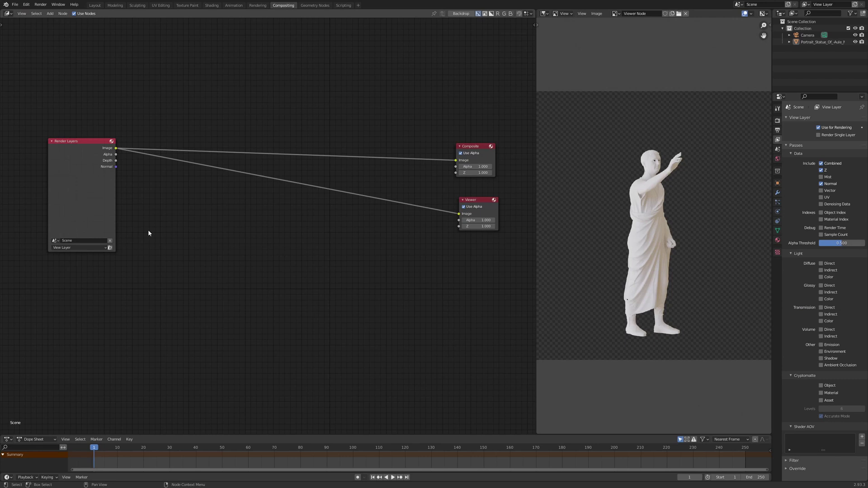
scroll(171, 203, "up", 3)
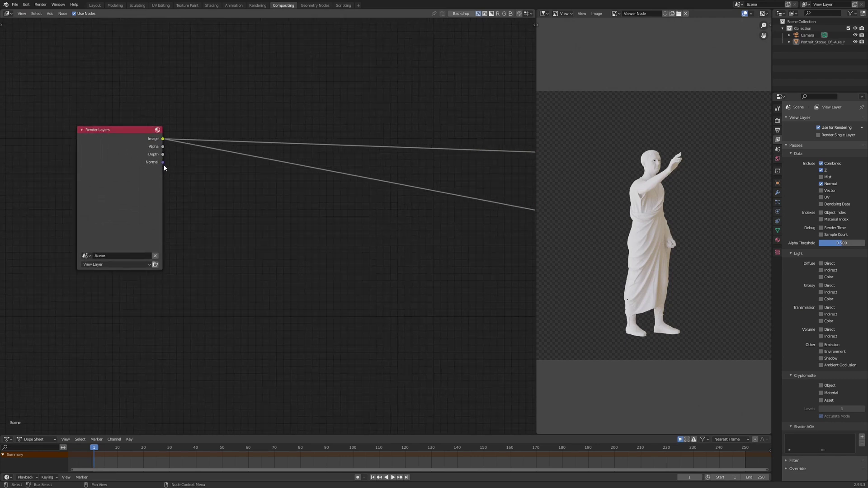
left_click(163, 163, "ctrl+shift")
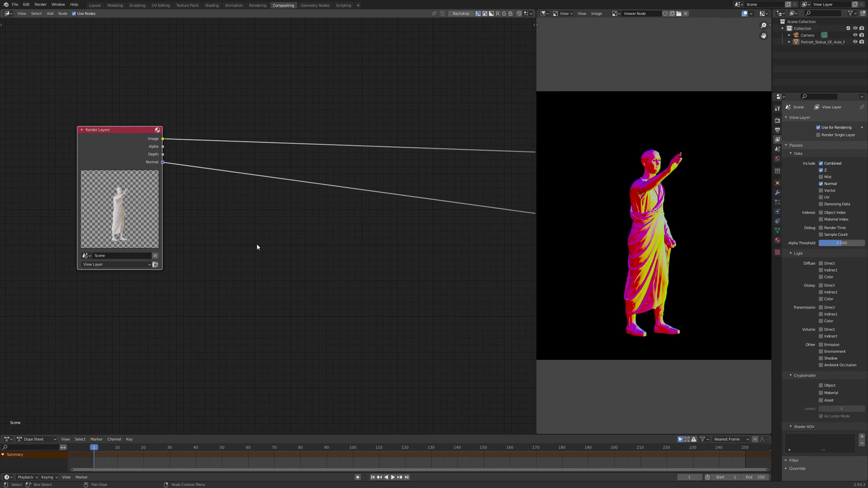
- Add a Normal node by searching 'no' and place it in the node tree
key("shift+a")
left_click(302, 258)
type("nor")
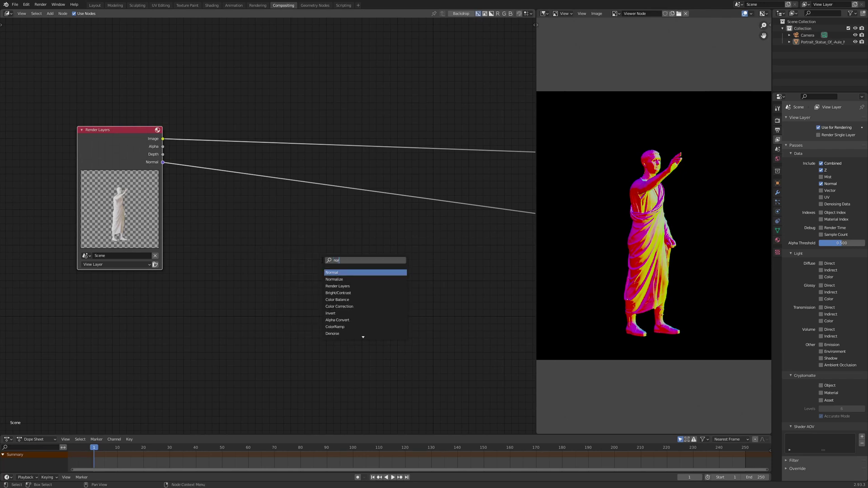
key("Return")
left_click(333, 211)
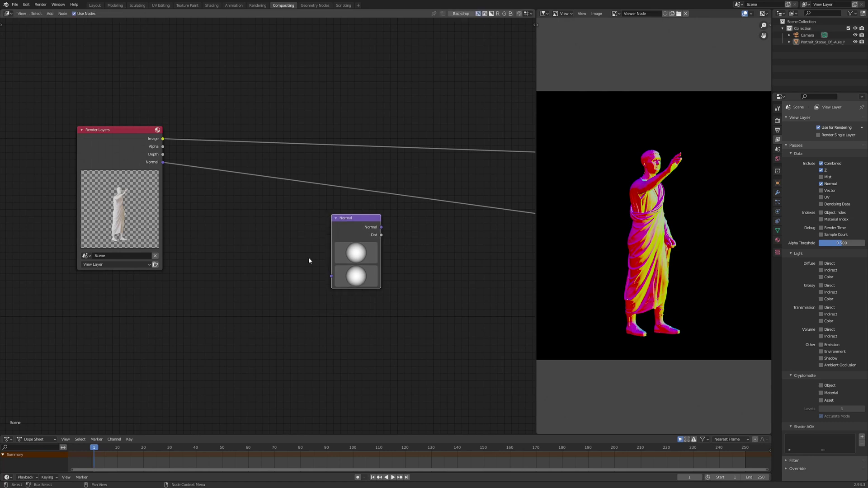
left_click_drag(332, 277, 270, 286)
- Link the Normal pass into the Normal node and preview its Dot output
left_click_drag(162, 163, 330, 274)
left_click(357, 227, "ctrl+shift")
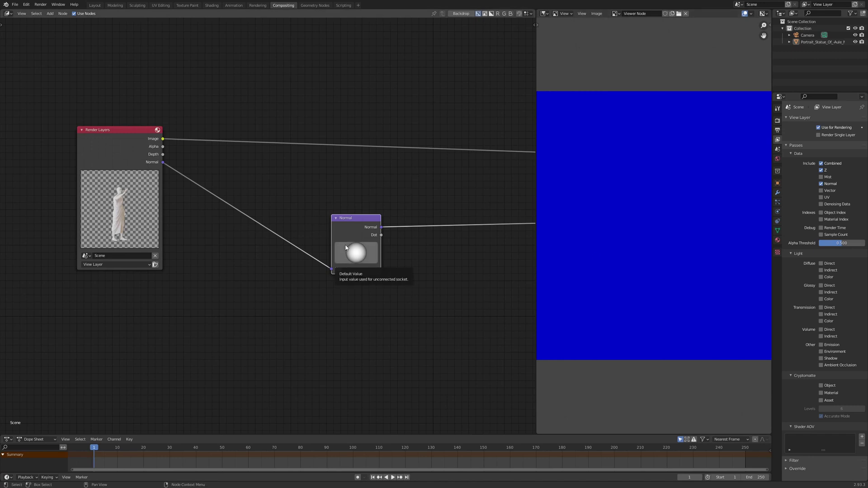
left_click(382, 236, "ctrl+shift")
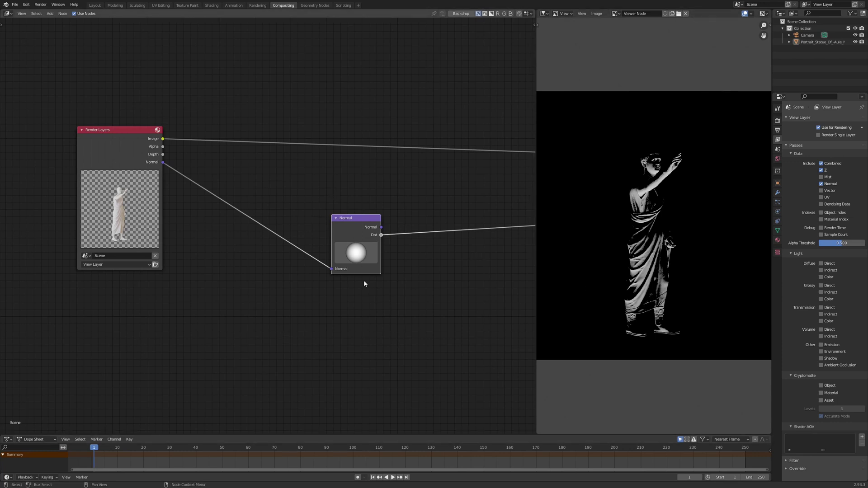
- Re-aim the Normal node's light direction and move the node further left
mouse_move(356, 253)
left_mouse_down()
mouse_move(358, 241)
mouse_move(384, 248)
mouse_move(367, 259)
mouse_move(385, 267)
mouse_move(357, 254)
mouse_move(331, 259)
mouse_move(405, 266)
mouse_move(350, 247)
mouse_move(343, 214)
mouse_move(374, 227)
left_mouse_up()
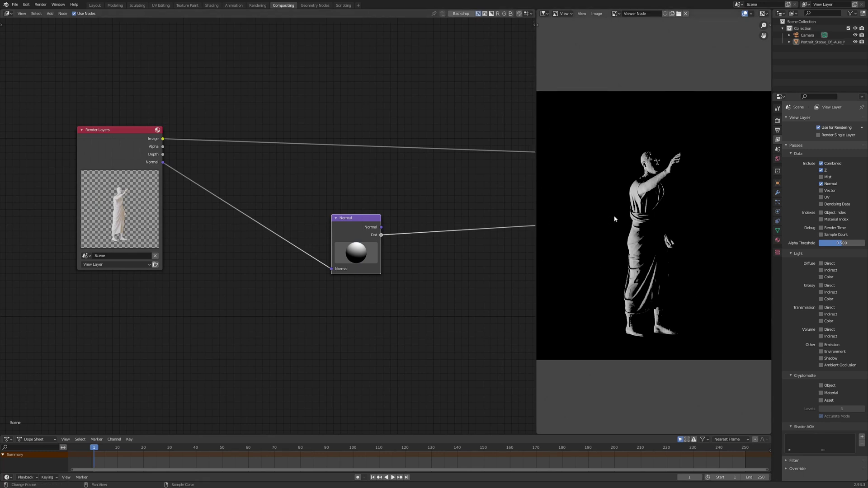
key("g")
left_click(486, 195)
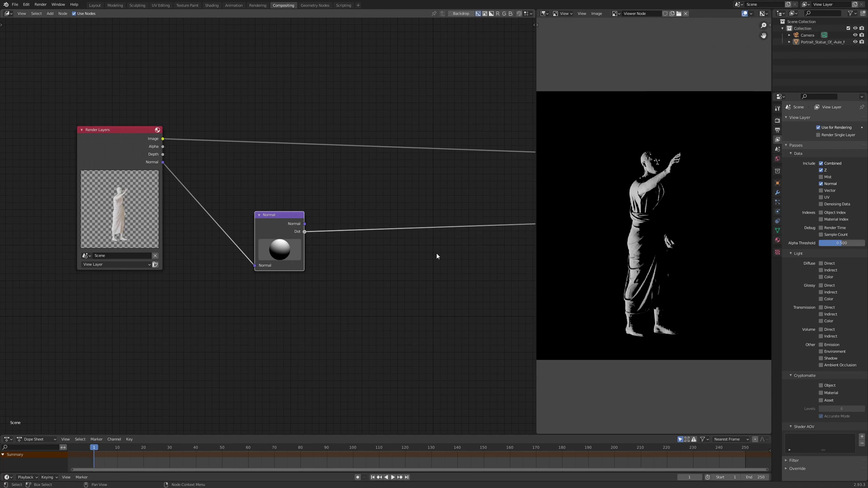
- Insert a Mix node on the Viewer link with a blue colour in Multiply mode
key("shift+a")
type("mi")
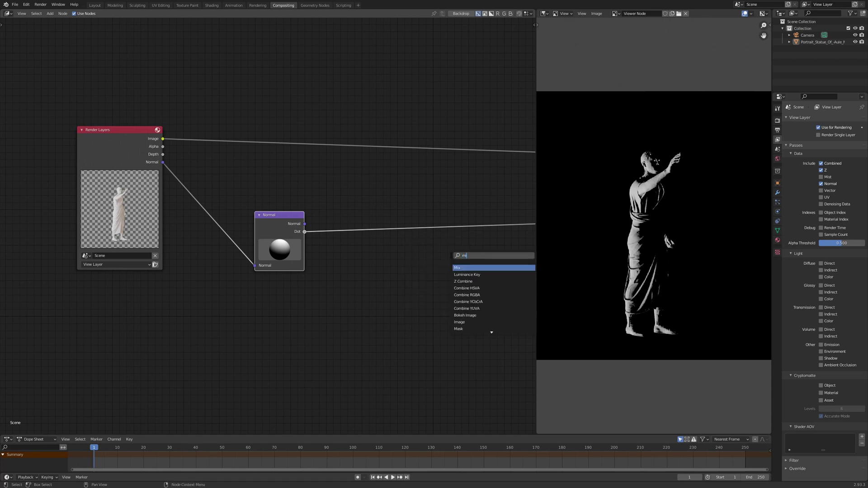
key("Return")
left_click(374, 272)
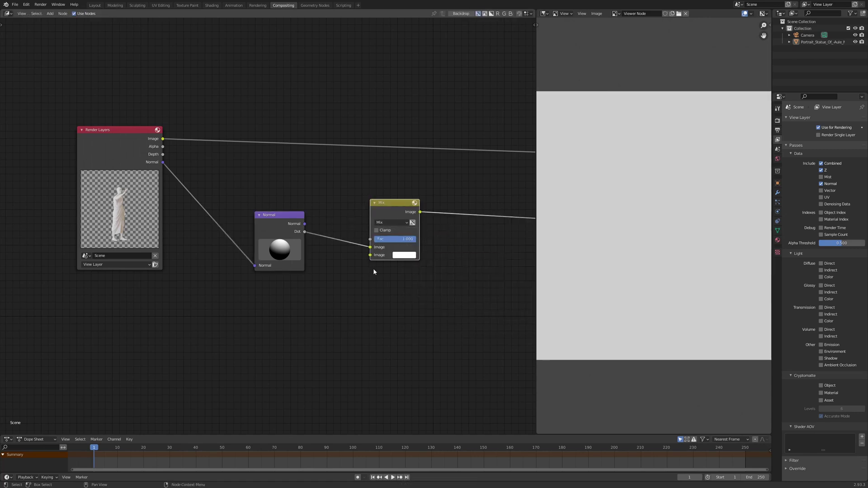
left_click(404, 255)
left_click(434, 167)
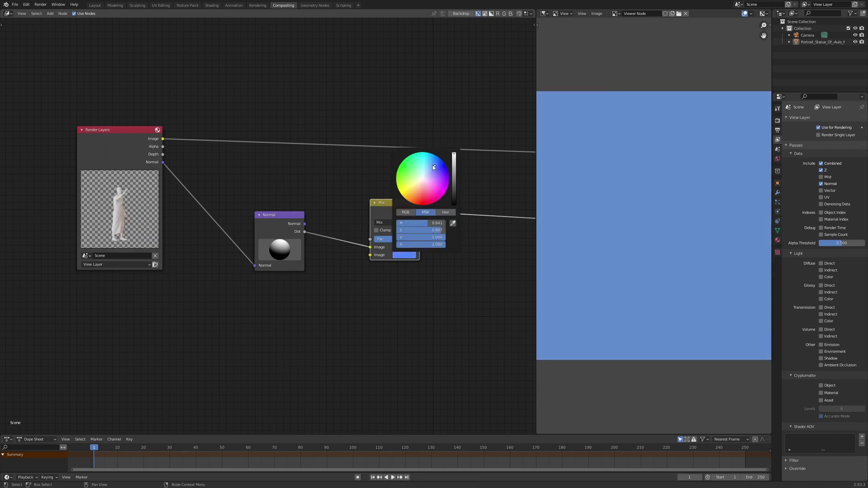
left_click(390, 222)
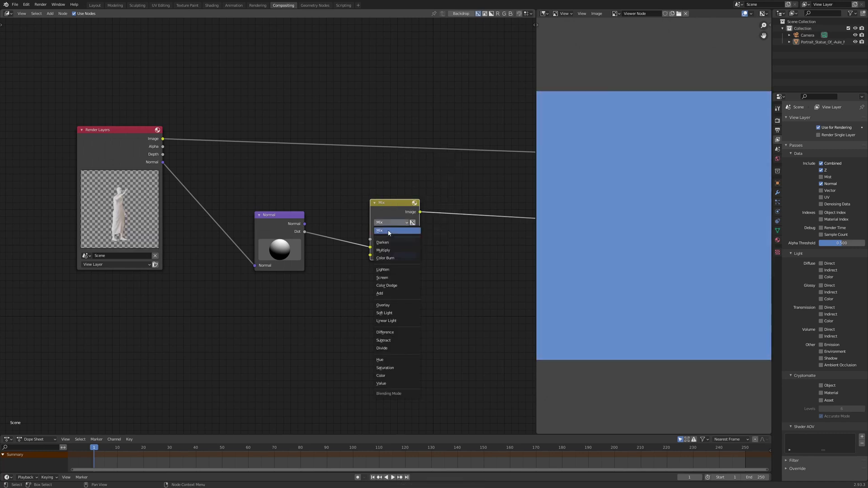
left_click(387, 255)
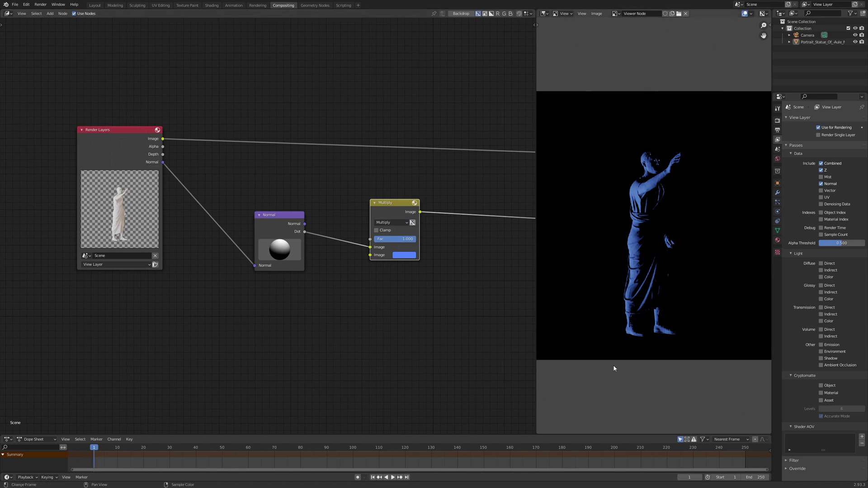
left_click_drag(389, 203, 345, 216)
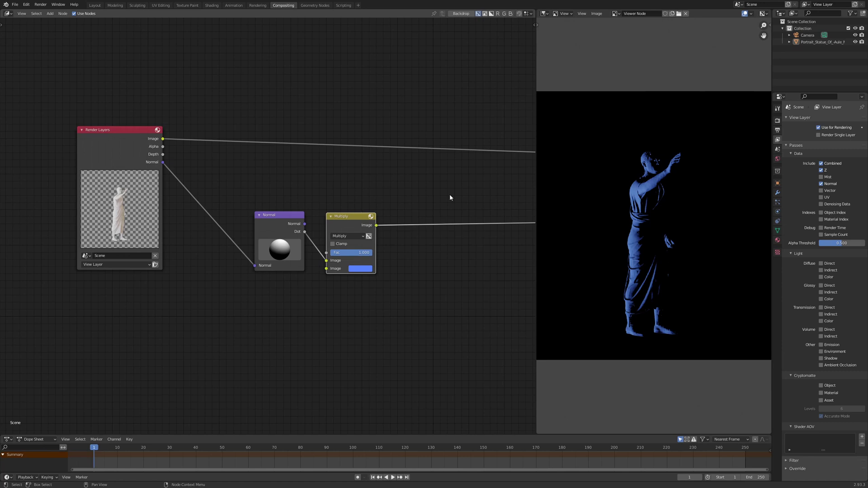
- Preview the original render and insert a new Mix node on the Render Layers Image link
left_click(159, 140)
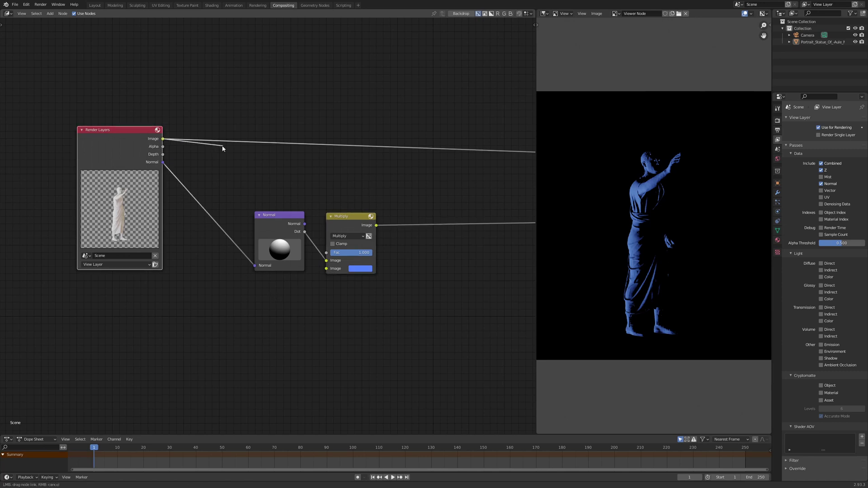
left_click(149, 139, "ctrl+shift")
key("shift+a")
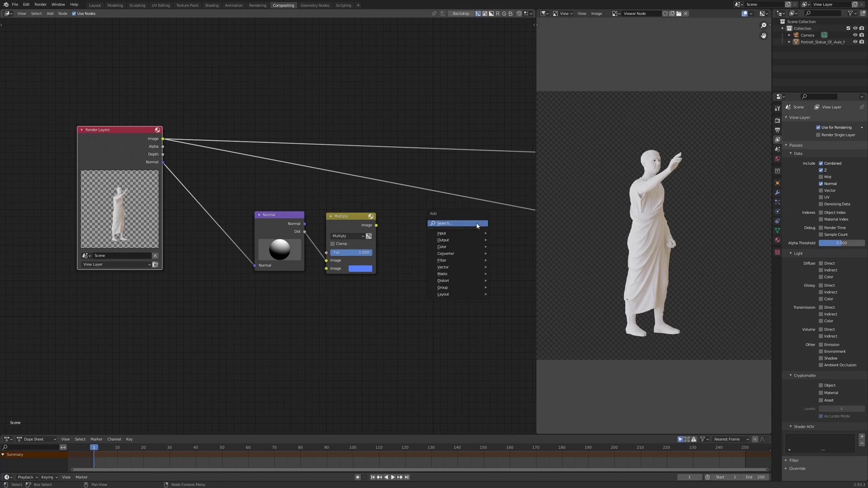
left_click(477, 223)
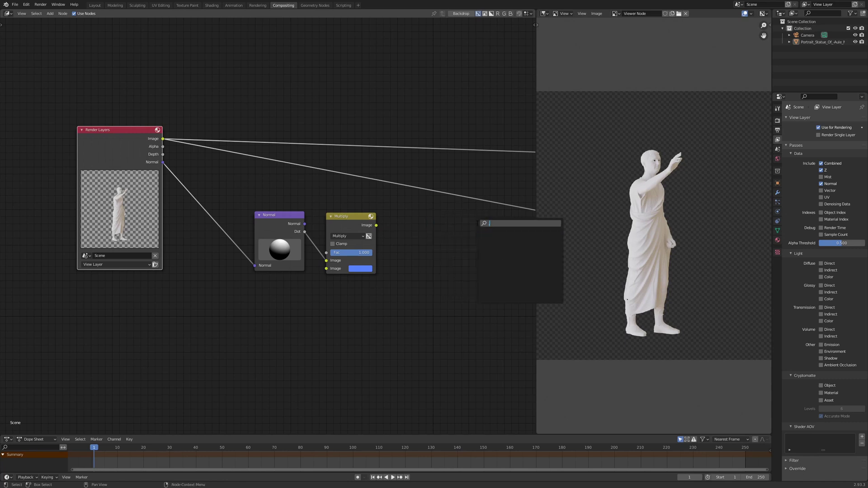
type("mix")
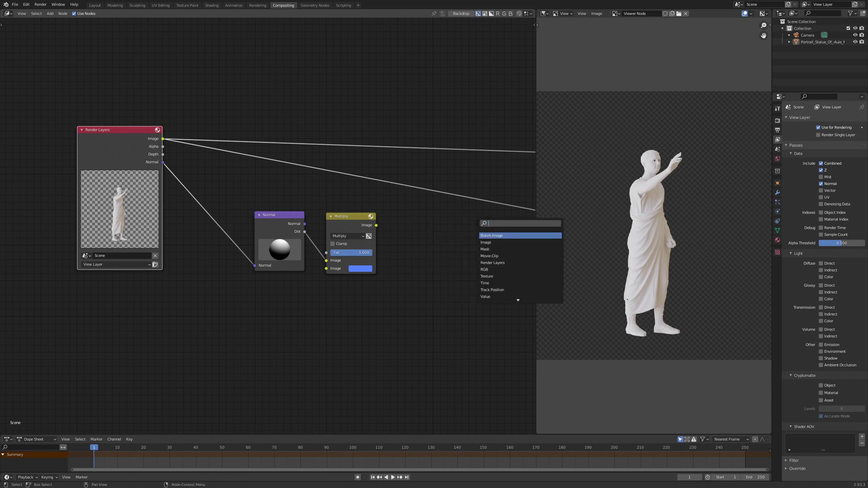
key("Return")
left_click(467, 180)
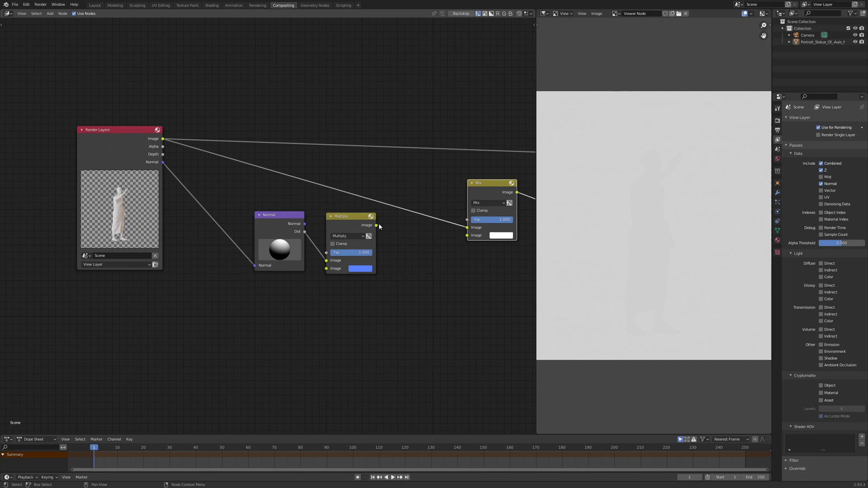
- Plug the blue Multiply result into the Mix node's second Image input and shift the nodes left
left_click_drag(376, 226, 467, 233)
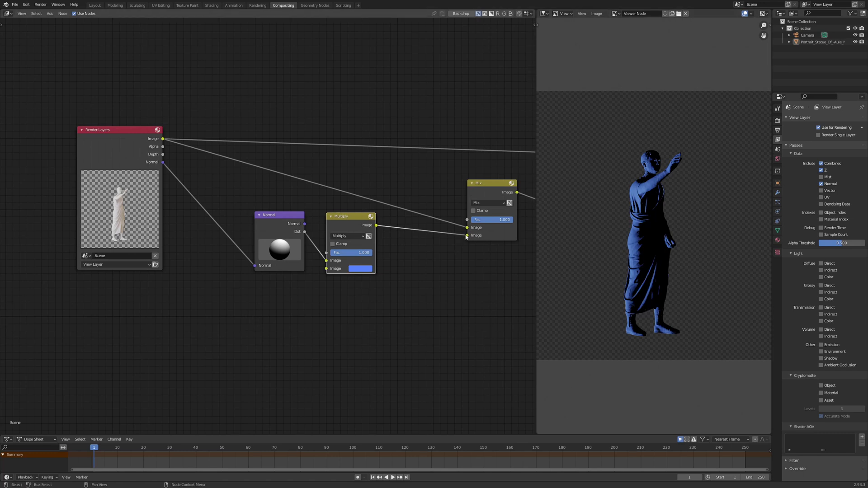
left_click_drag(467, 236, 467, 227)
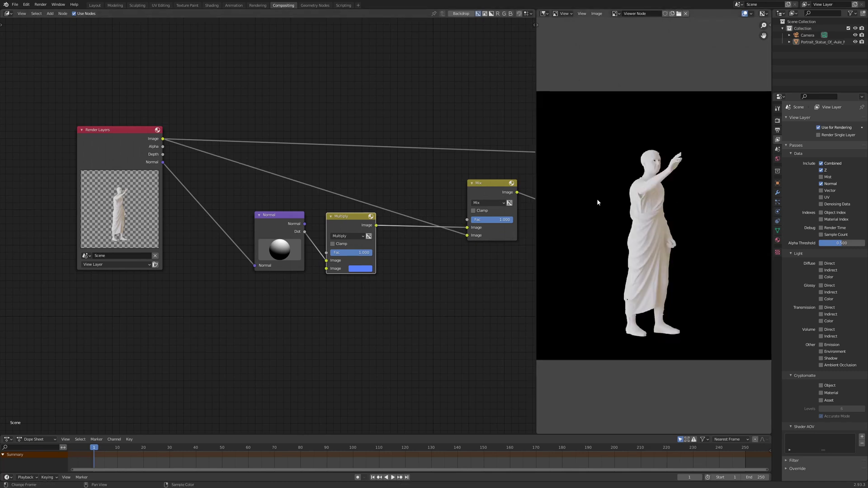
left_click_drag(467, 235, 468, 227)
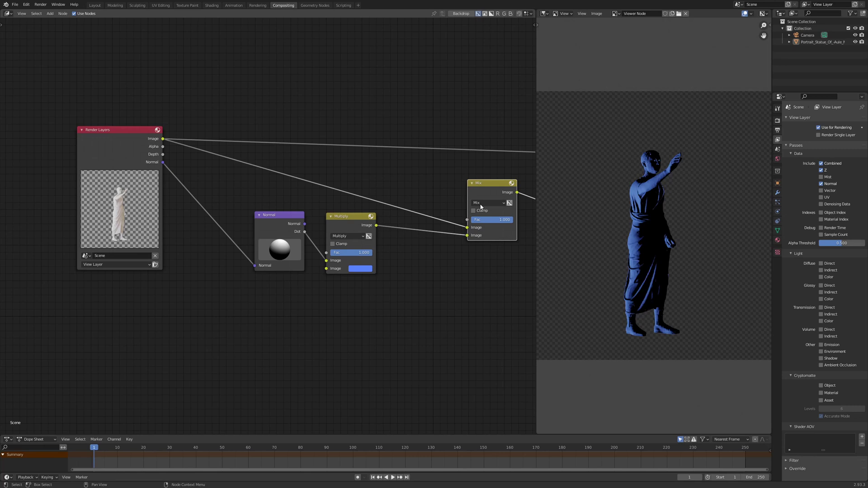
left_click_drag(480, 193, 163, 287)
scroll(394, 175, "down", 1)
left_click_drag(289, 243, 253, 249)
scroll(387, 283, "up", 1)
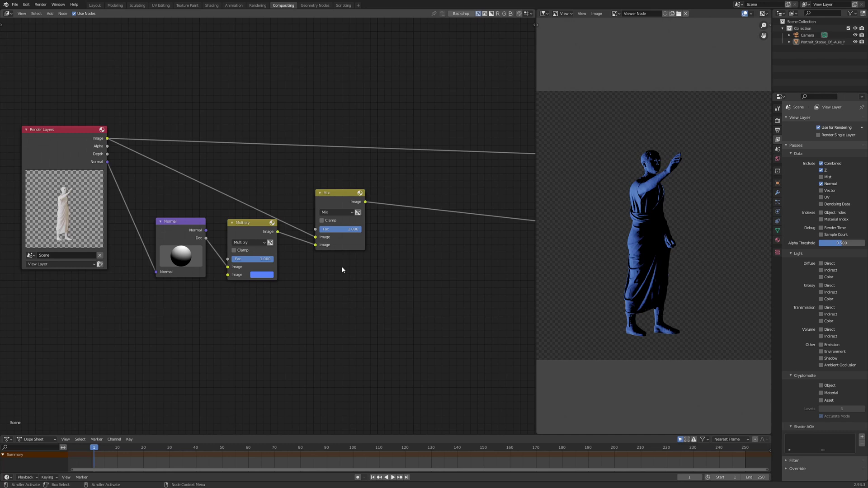
- Set the second Mix node's blend mode to Add, then preview the Normal node's Dot output
left_click_drag(344, 206, 345, 184)
left_click(336, 189)
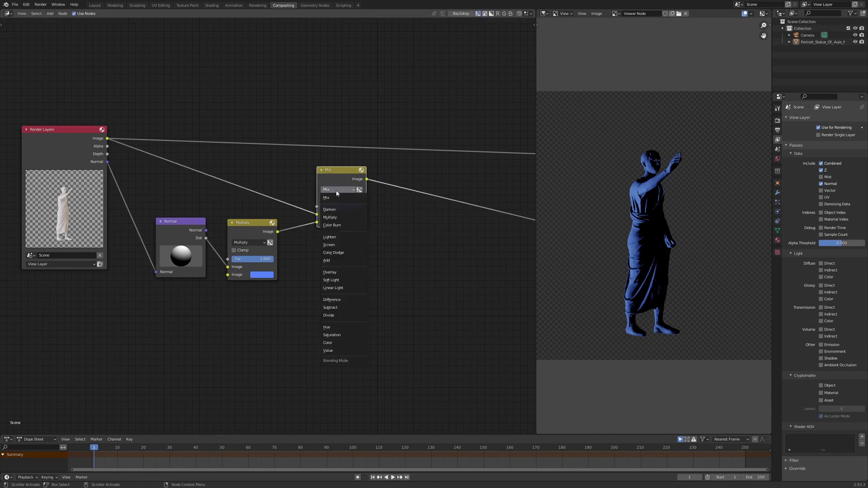
left_click(331, 260)
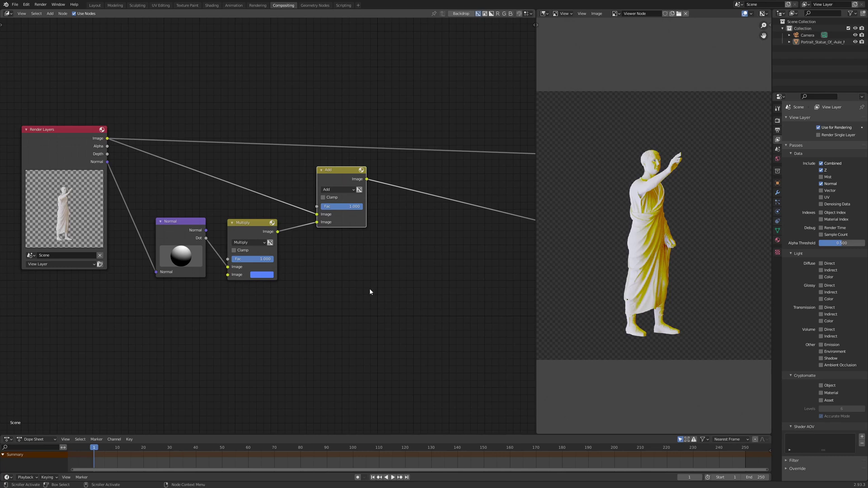
left_click(176, 236, "ctrl+shift")
left_click(177, 236, "ctrl+shift")
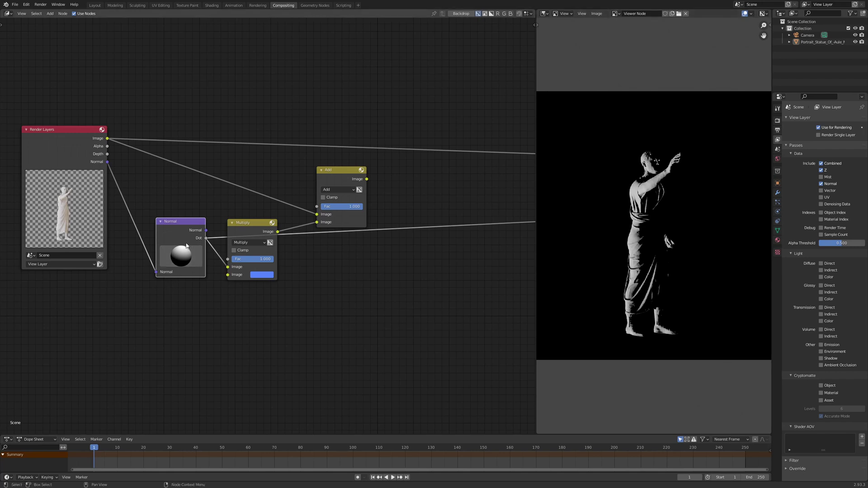
- Enable Clamp on the Multiply node and set the Add node's Fac to 5
left_click(234, 251)
left_click(350, 171, "ctrl+shift")
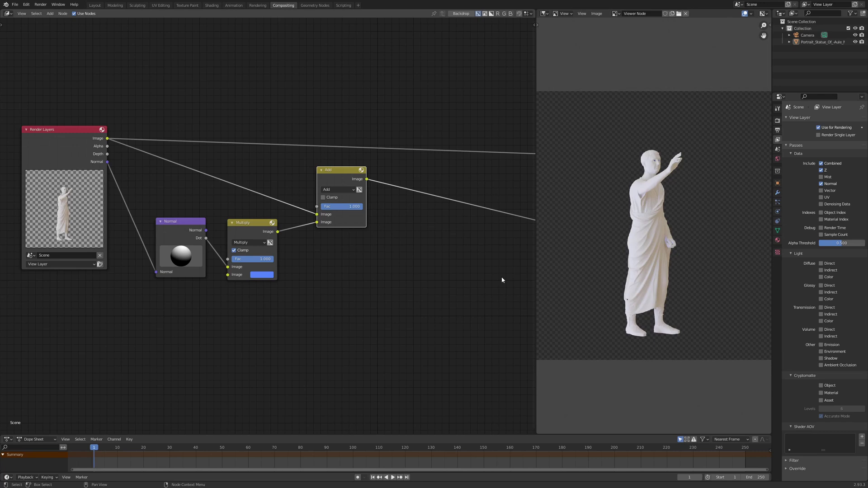
left_click(343, 206)
type("5")
key("Return")
scroll(656, 245, "up", 3)
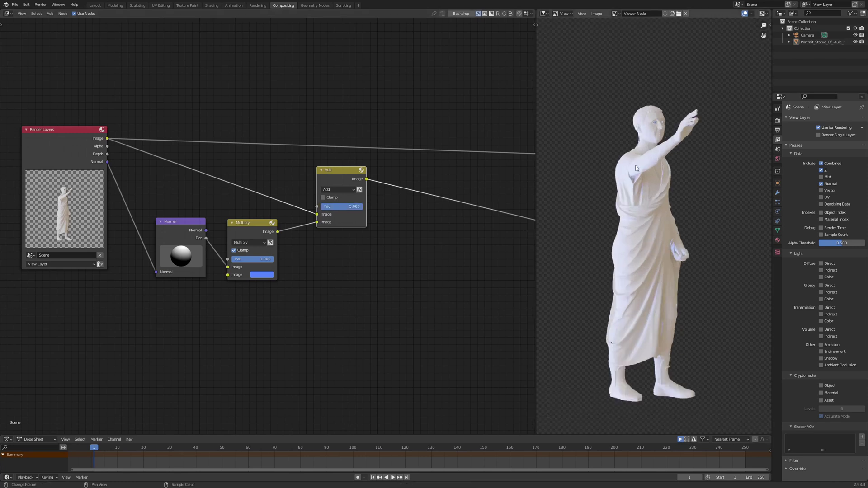
scroll(658, 247, "up", 2)
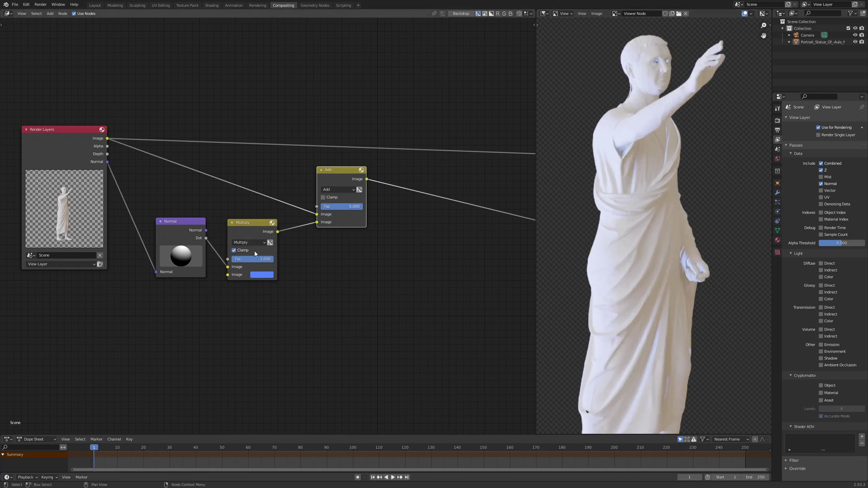
- Re-aim the Normal node's light direction and preview the Add node's result
left_click_drag(173, 249, 182, 249)
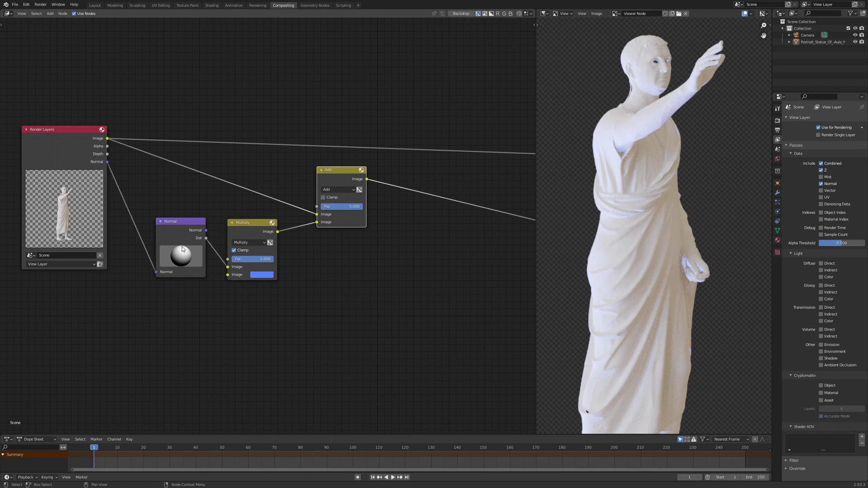
left_click(182, 249, "ctrl+shift")
left_click(182, 249, "ctrl+shift")
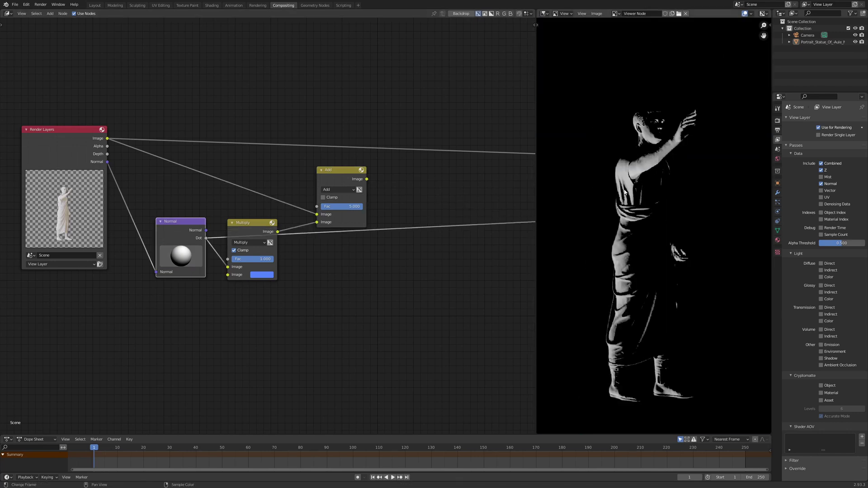
mouse_move(181, 253)
left_mouse_down()
mouse_move(190, 258)
mouse_move(103, 241)
mouse_move(148, 250)
mouse_move(140, 262)
mouse_move(153, 248)
left_mouse_up()
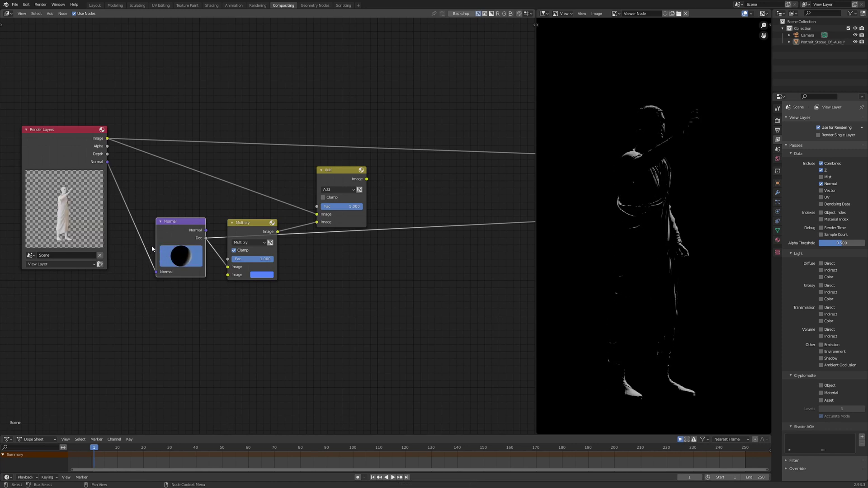
left_click(335, 176, "ctrl+shift")
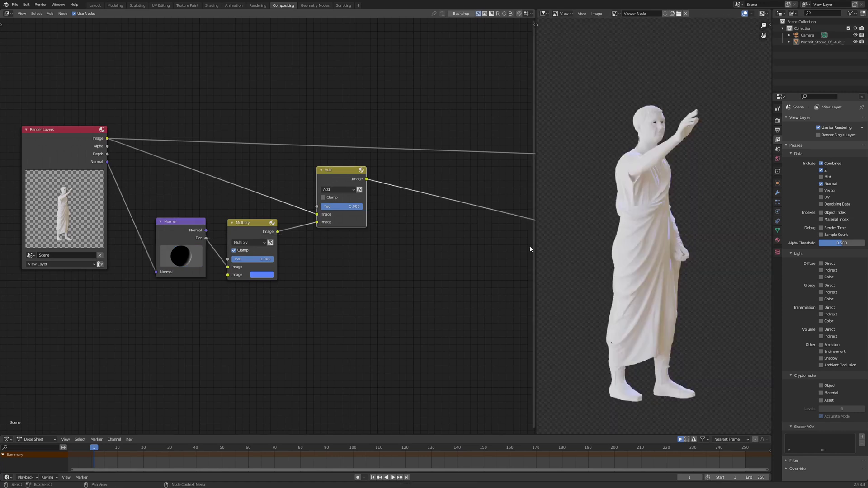
scroll(676, 190, "up", 1)
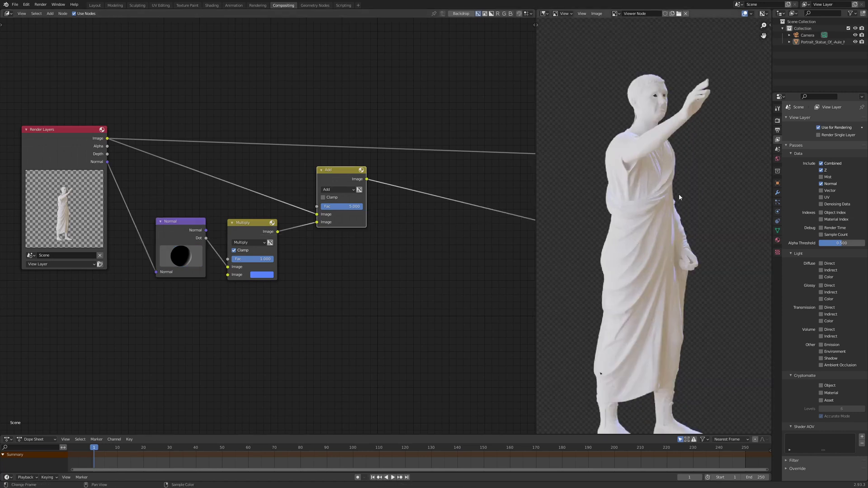
scroll(654, 204, "down", 2)
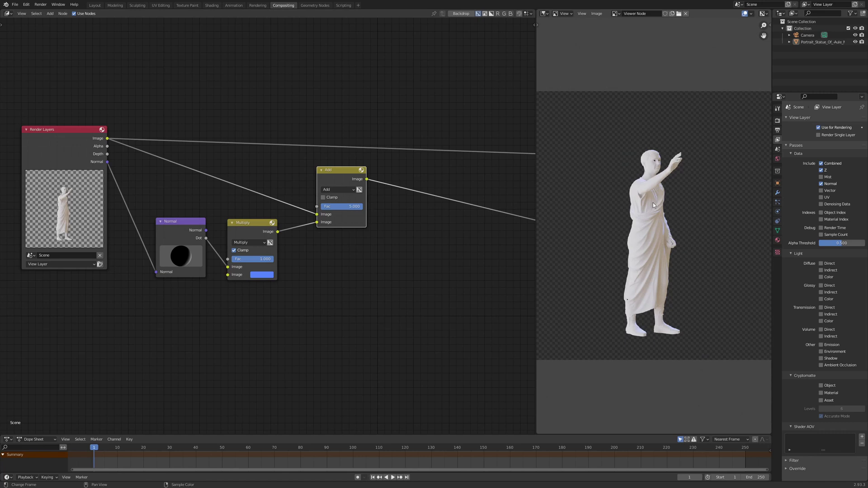
- Move the Normal, Multiply and Add nodes up, check their previews, and shift Render Layers left
scroll(281, 257, "left", 3)
scroll(292, 211, "down", 1)
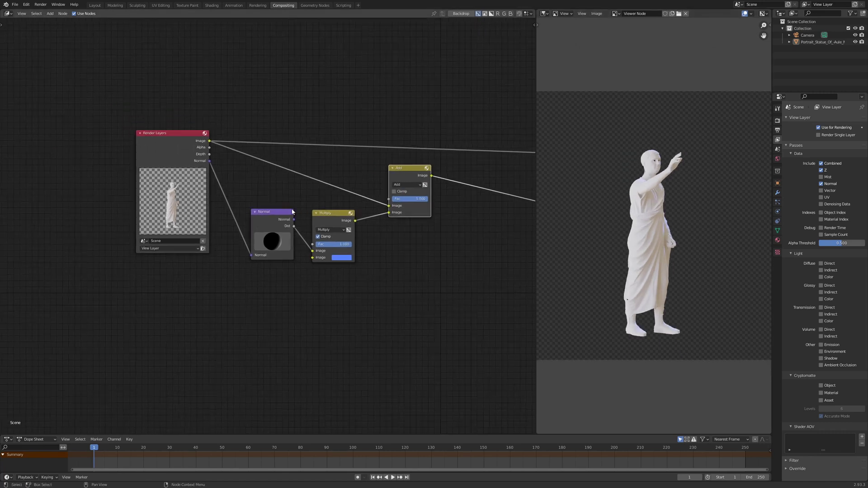
scroll(216, 214, "down", 1)
left_click_drag(210, 183, 307, 255)
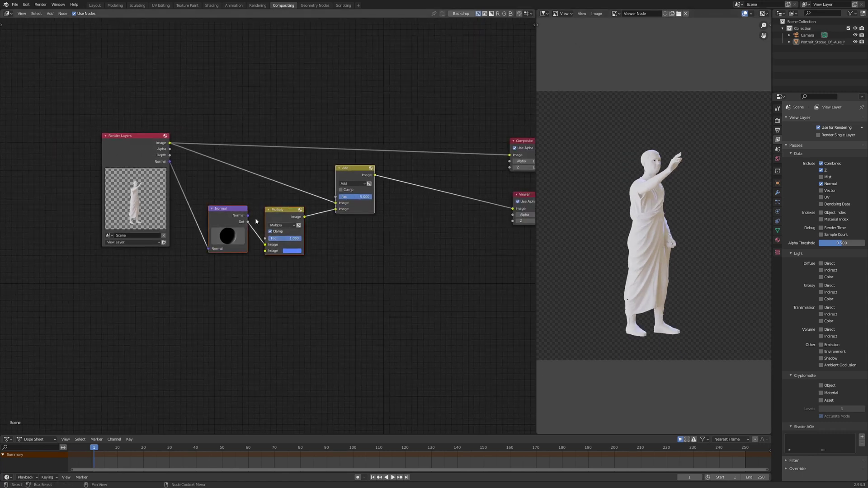
left_click_drag(399, 166, 219, 271)
left_click_drag(234, 211, 245, 205)
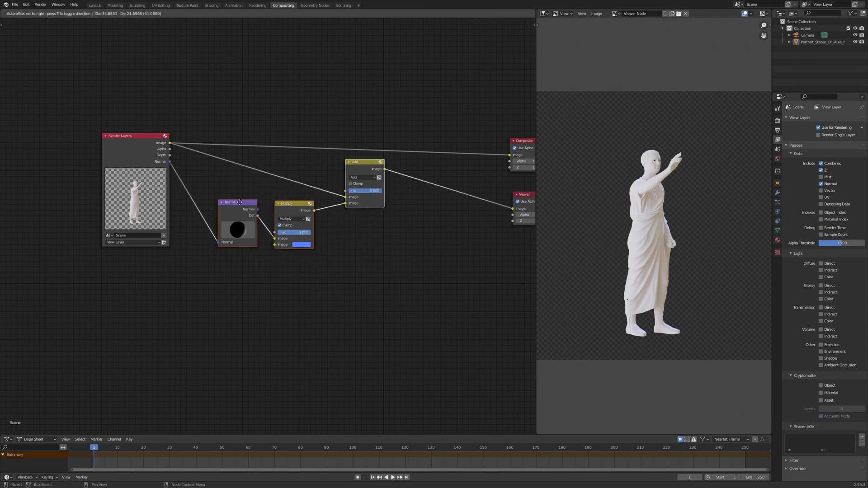
left_click(370, 248)
left_click(292, 207, "ctrl+shift")
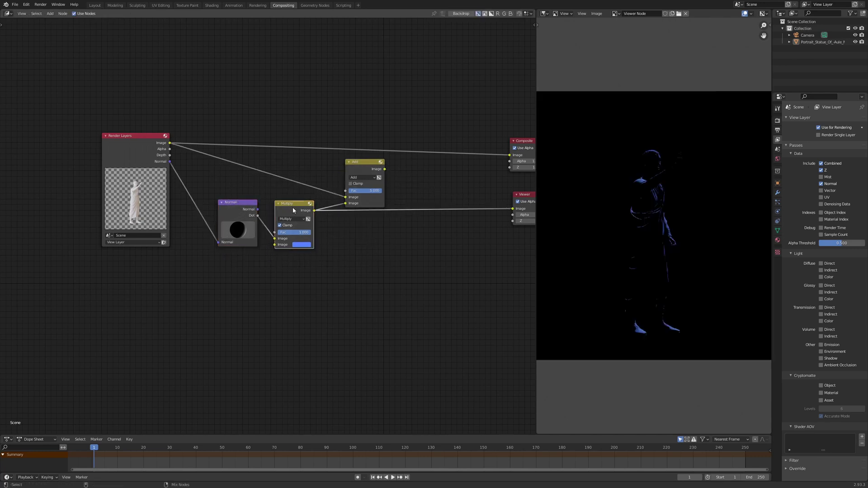
left_click(247, 214, "ctrl+shift")
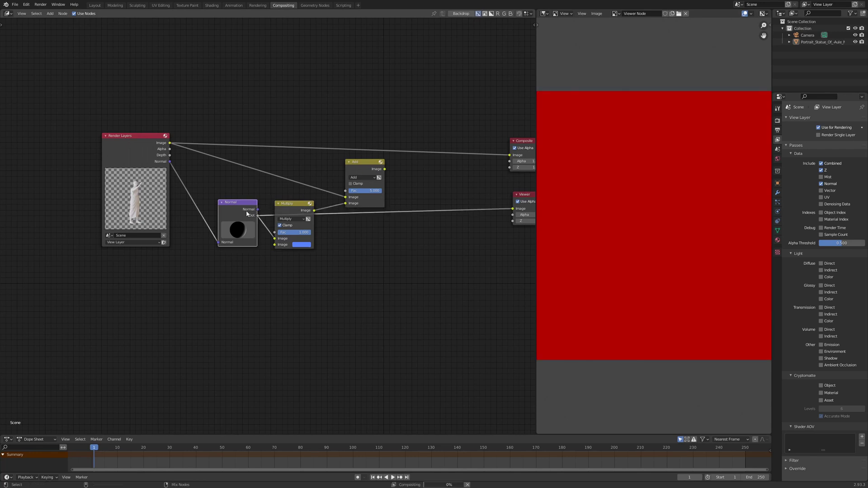
left_click(371, 174, "ctrl+shift")
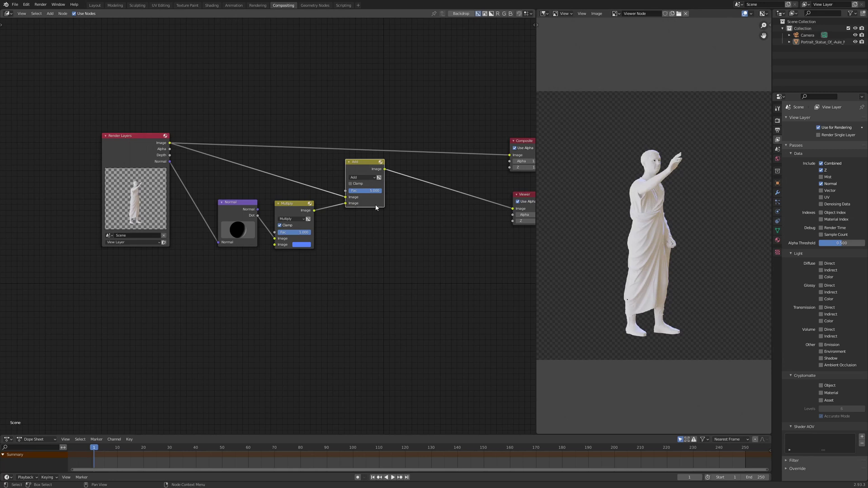
left_click_drag(147, 169, 103, 172)
- Add a Separate RGBA node via search 'st' and place it below the Normal node
key("shift+a")
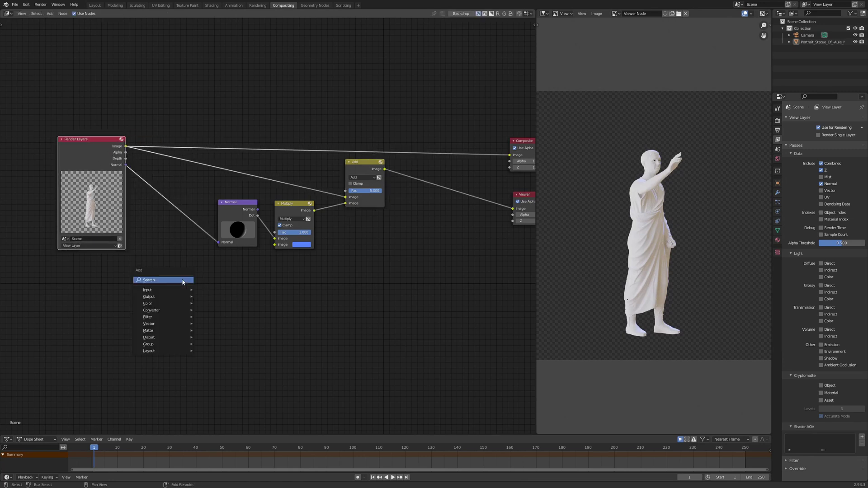
left_click(182, 281)
type("sx")
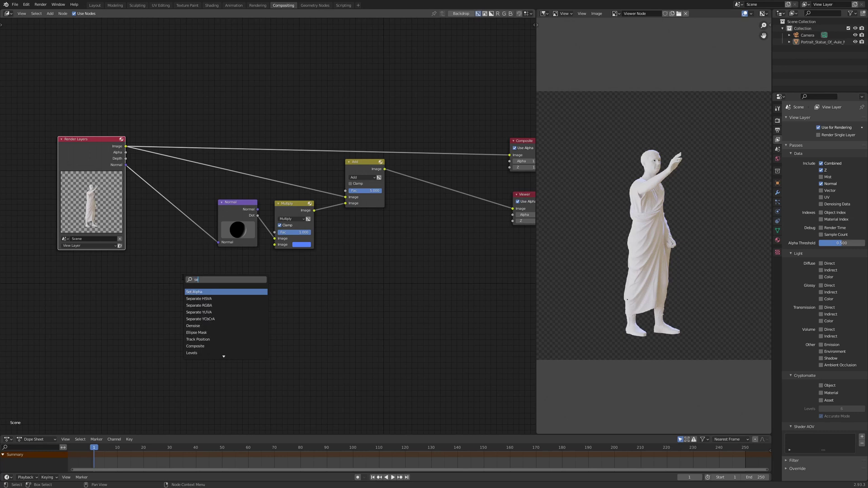
key("BackSpace")
type("t")
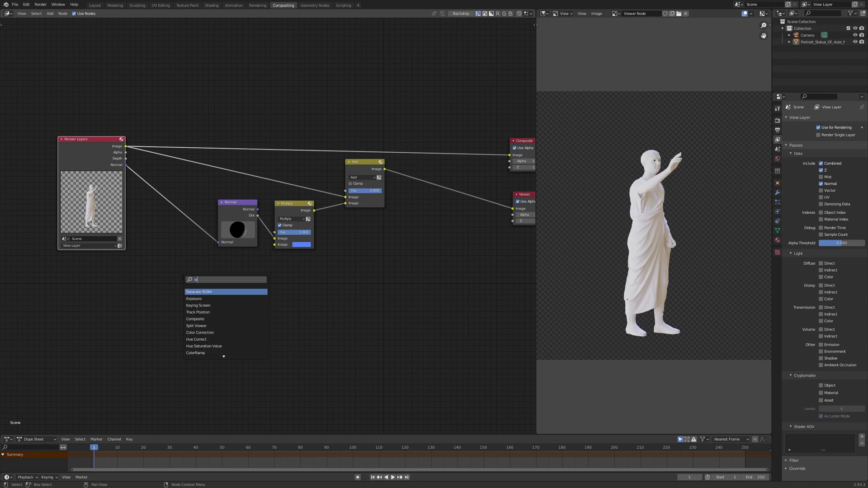
key("Return")
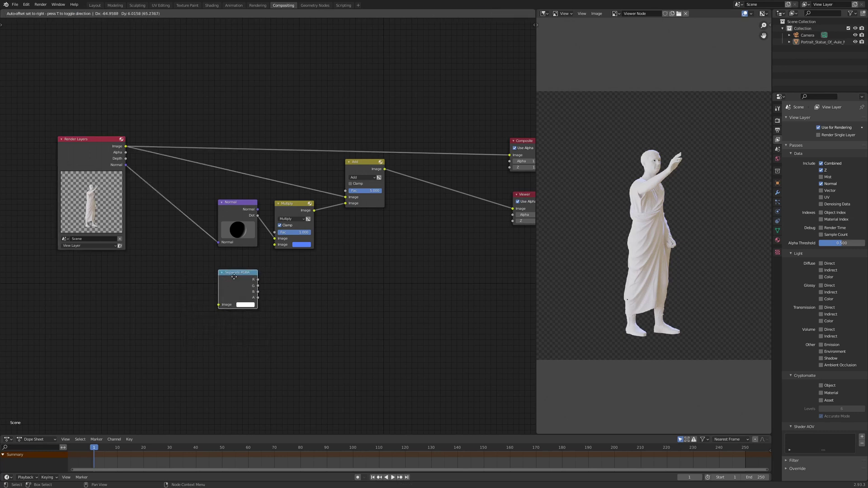
left_click(234, 277)
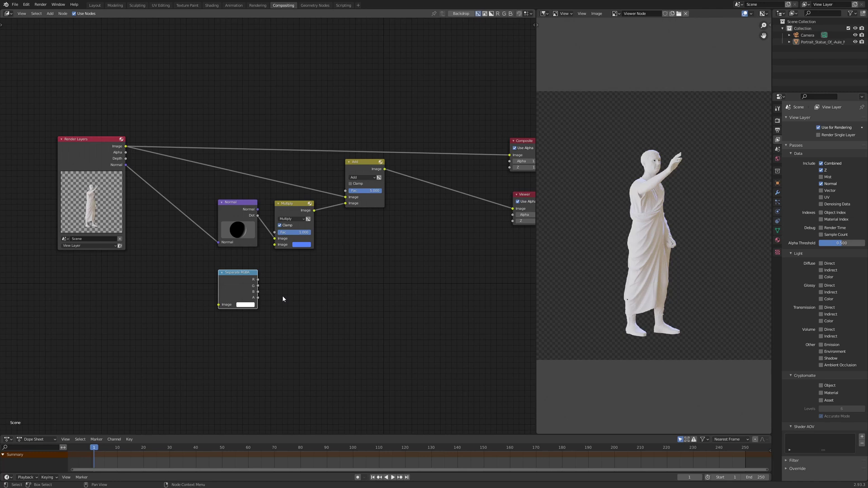
- Feed the Normal pass into Separate RGBA, check R/G/B, and connect B to Multiply's first input
left_click_drag(126, 165, 219, 305)
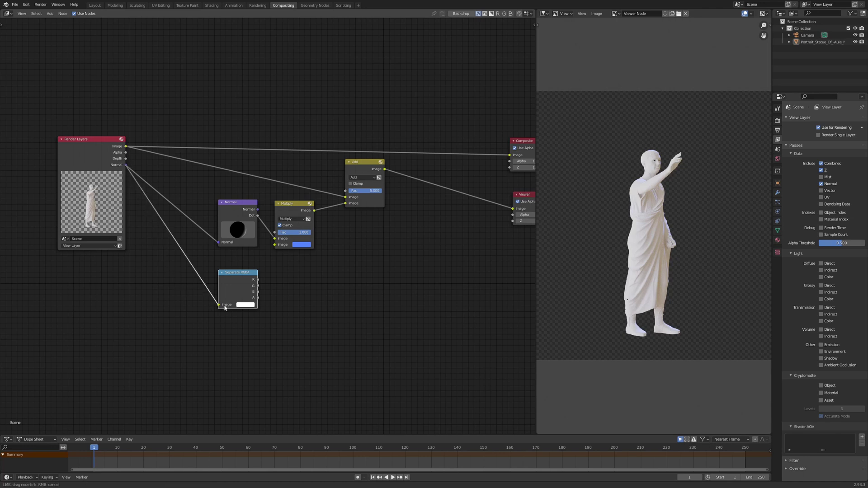
left_click(230, 283, "ctrl+shift")
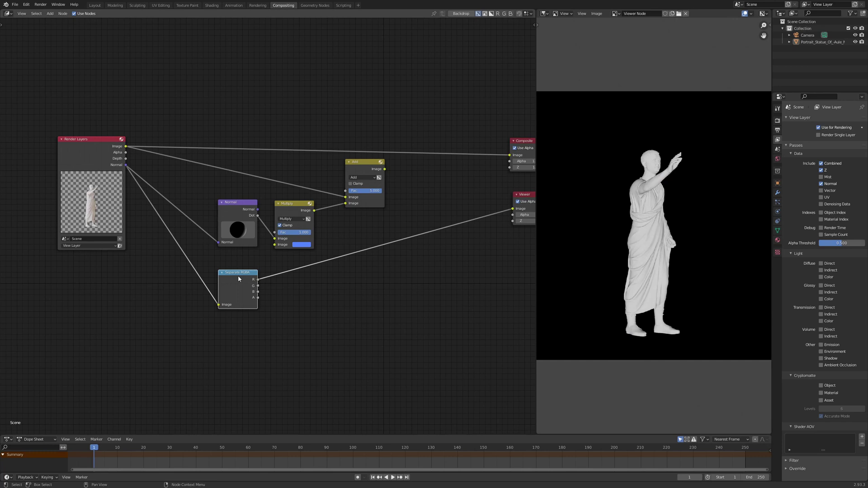
left_click(242, 290, "ctrl+shift")
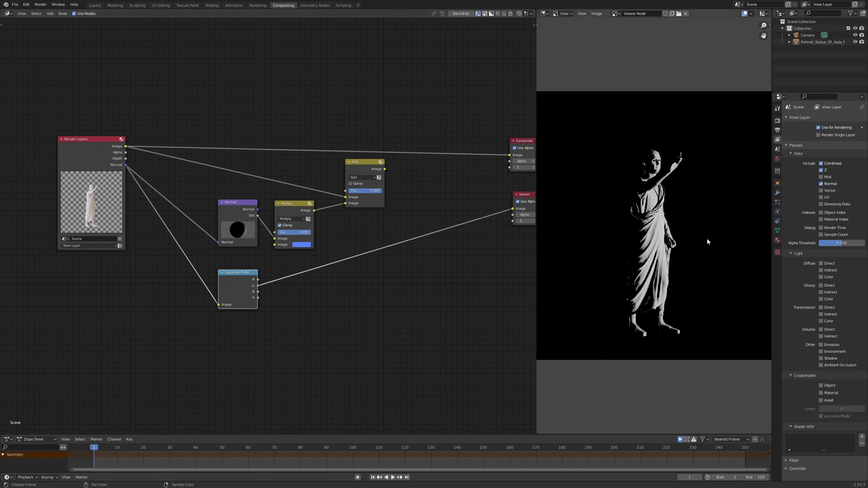
left_click(242, 290, "ctrl+shift")
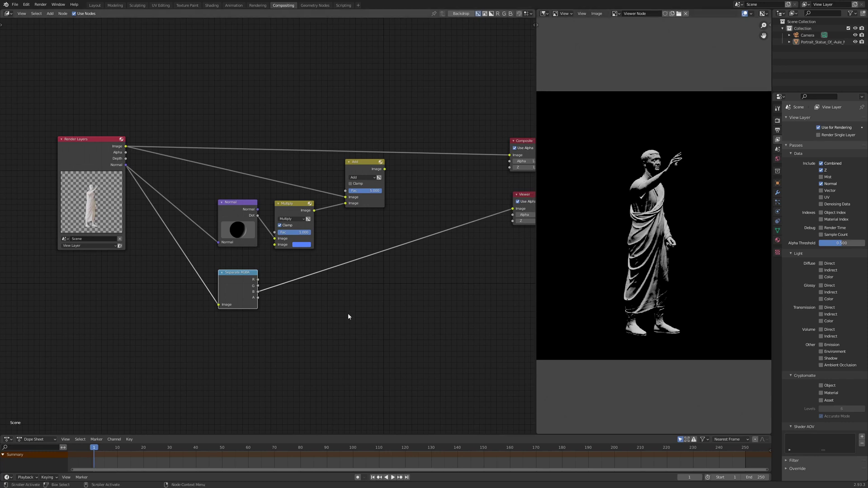
mouse_move(238, 294)
left_mouse_down()
mouse_move(218, 294)
mouse_move(232, 286)
left_mouse_up()
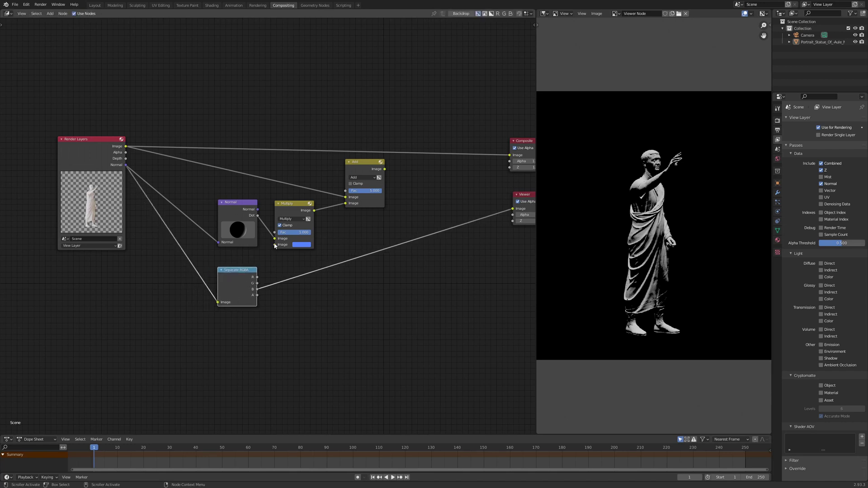
left_click_drag(274, 239, 257, 290)
left_click(364, 181, "ctrl+shift")
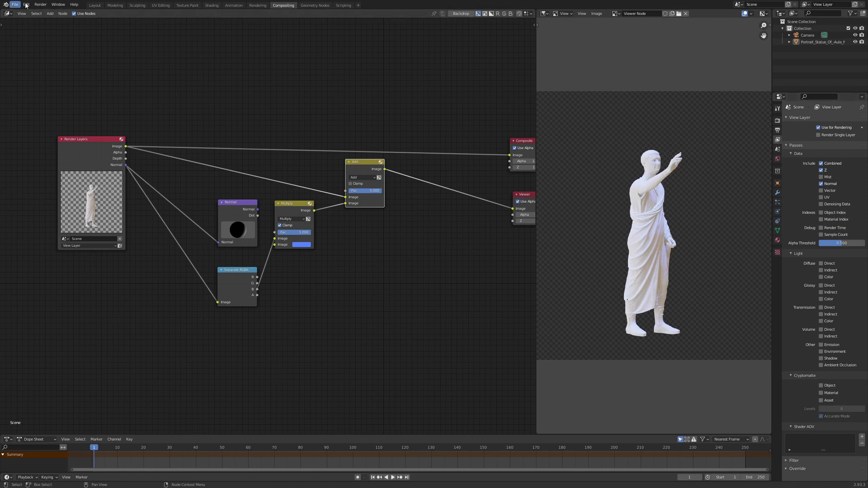
- Enable the Face Orientation overlay on the statue in the Layout workspace
left_click(101, 5)
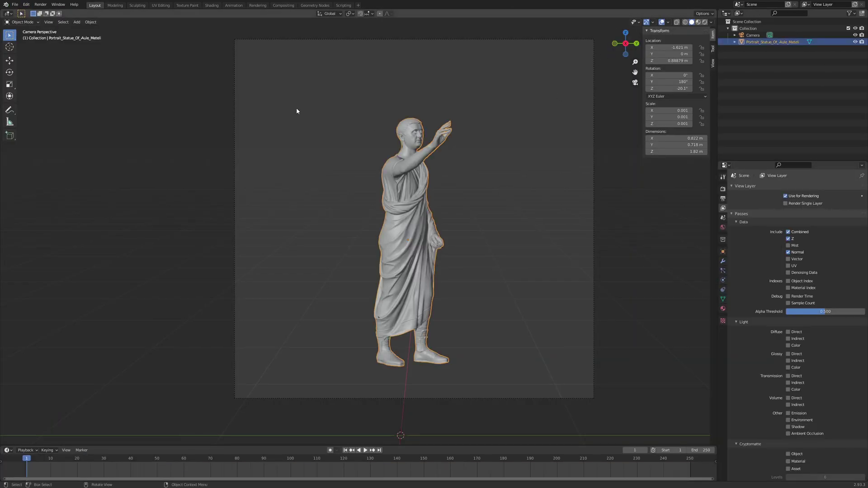
left_click(667, 22)
left_click(628, 156)
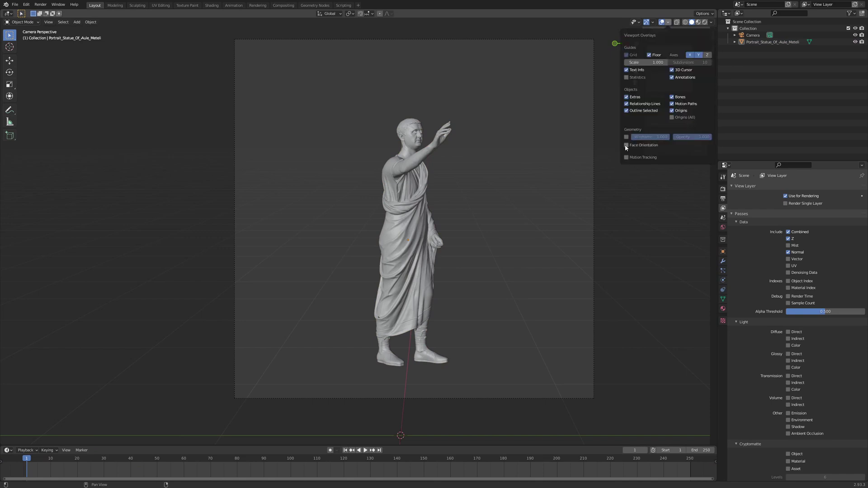
scroll(338, 203, "up", 2)
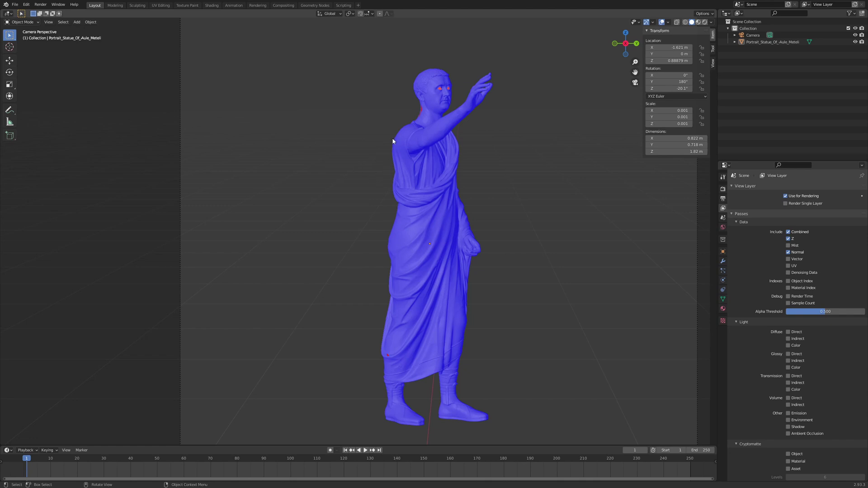
- Orbit around the statue to inspect the red back-facing drapery patches, then return to Compositing
scroll(389, 154, "down", 1)
scroll(375, 185, "up", 3)
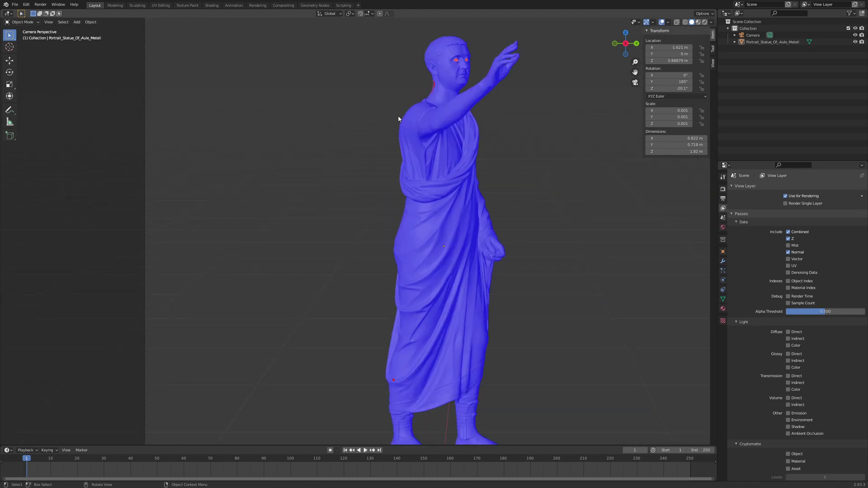
middle_click_drag(382, 190, 362, 244)
scroll(362, 244, "up", 3)
left_click(362, 244)
scroll(362, 244, "up", 8)
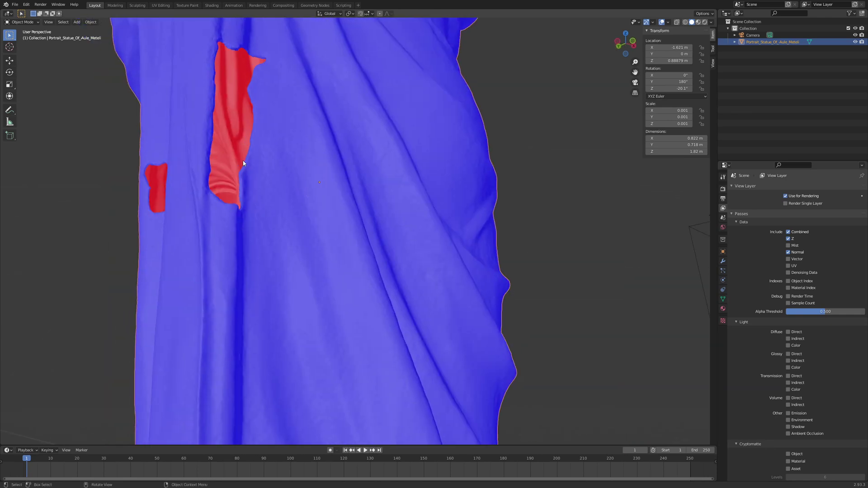
middle_click_drag(243, 101, 265, 68)
scroll(265, 67, "down", 8)
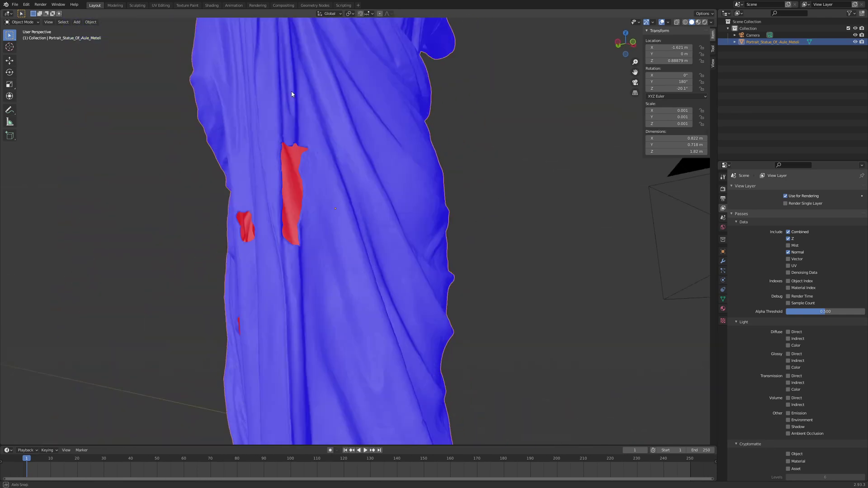
middle_click_drag(364, 106, 430, 178)
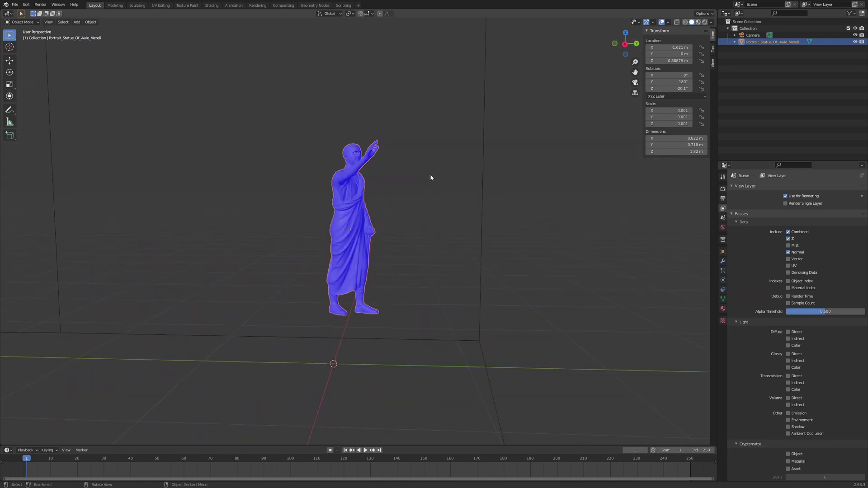
right_click(429, 174)
middle_click_drag(193, 150, 345, 158)
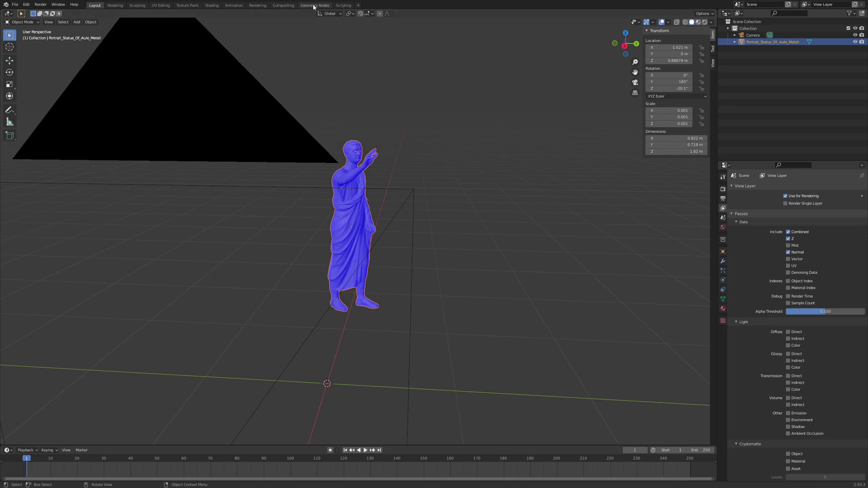
left_click(284, 5)
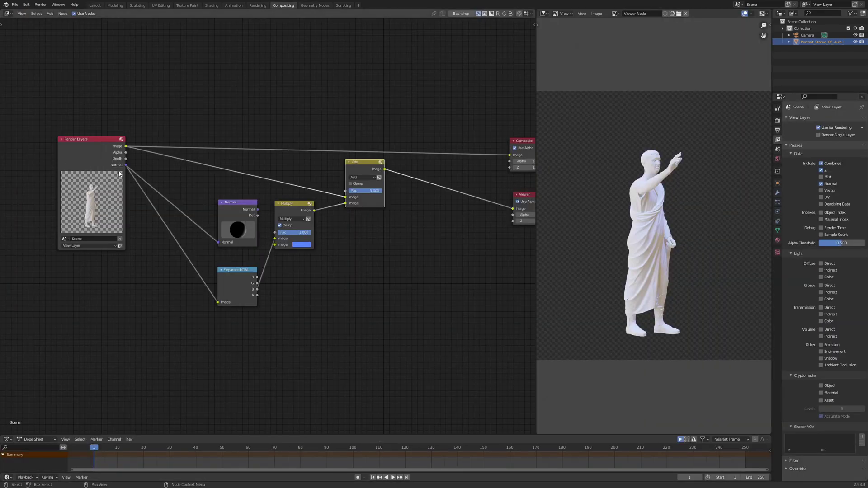
- Link the Render Layers Normal pass into the Add node's upper Image input, then return to Layout
left_click_drag(125, 164, 345, 191)
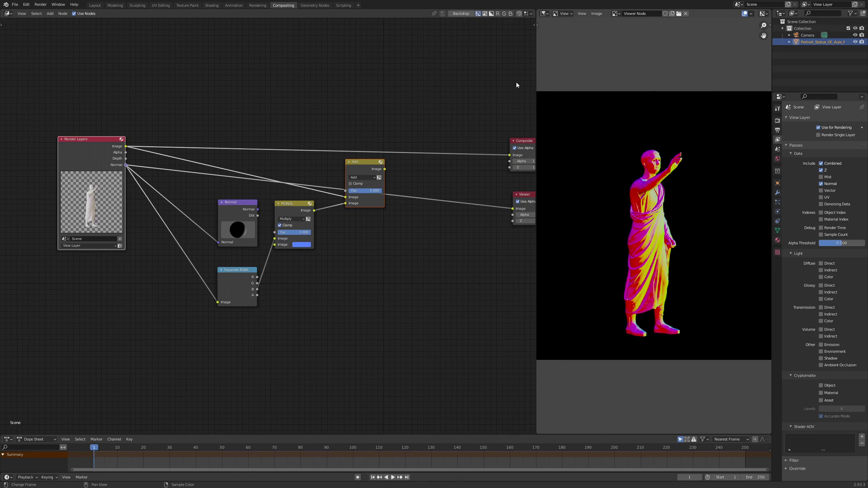
left_click(94, 5)
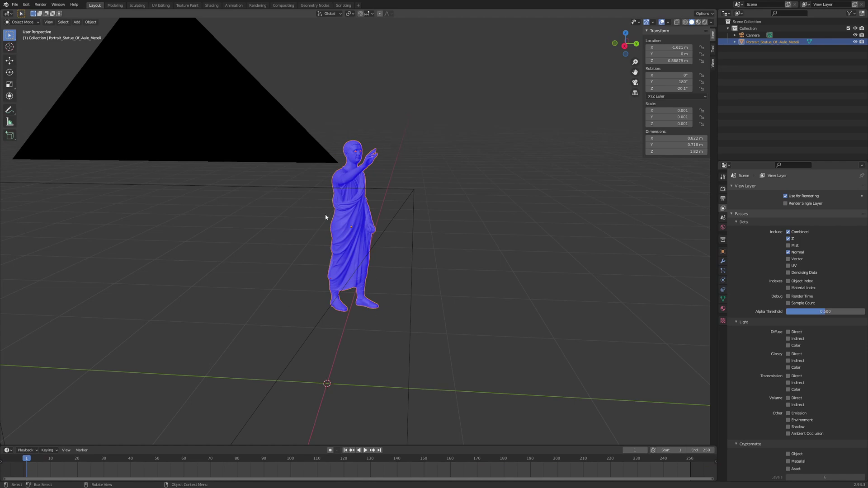
- Frame the statue in view, enter Edit Mode and deselect all of its geometry
key("ctrl+a")
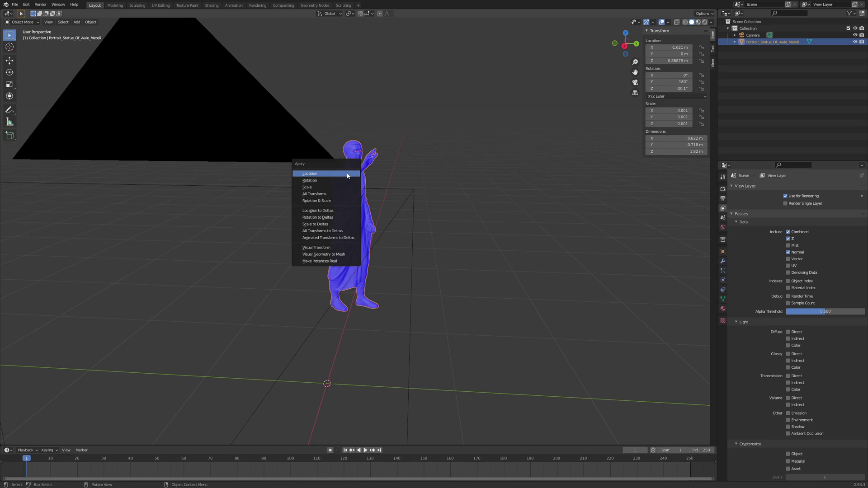
key("KP_Decimal")
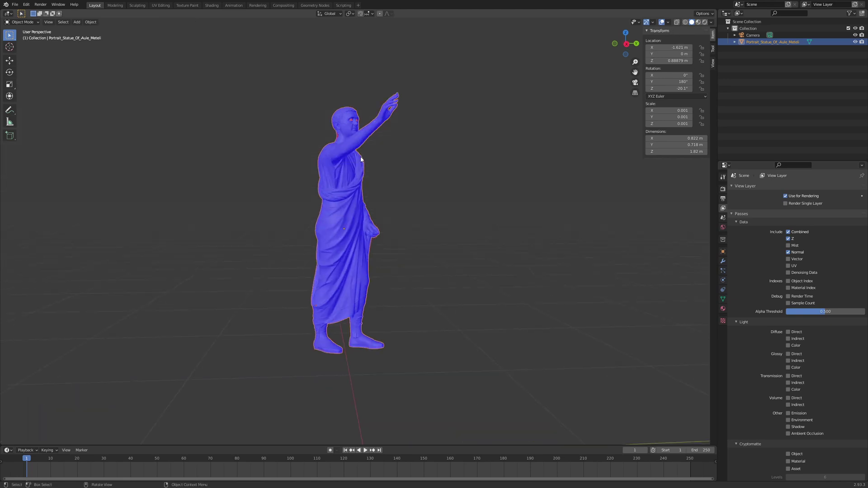
scroll(361, 159, "down", 2)
scroll(334, 122, "up", 3)
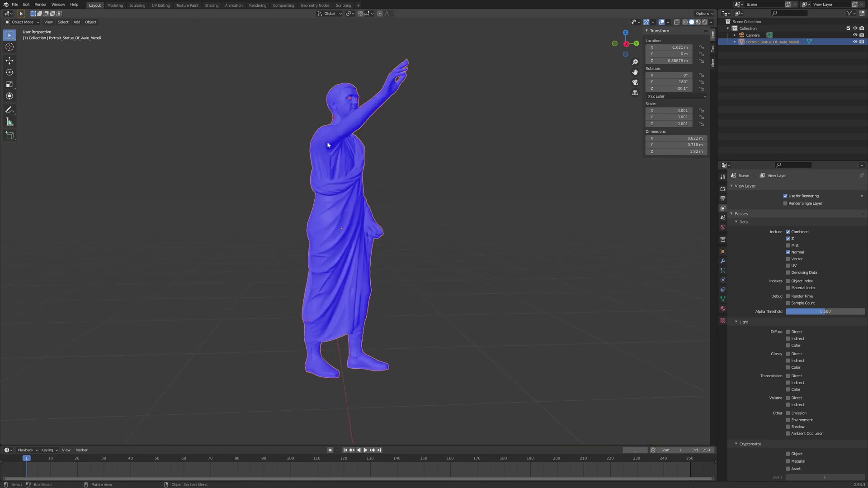
mouse_move(327, 144)
middle_mouse_down()
mouse_move(370, 170)
mouse_move(328, 143)
middle_mouse_up()
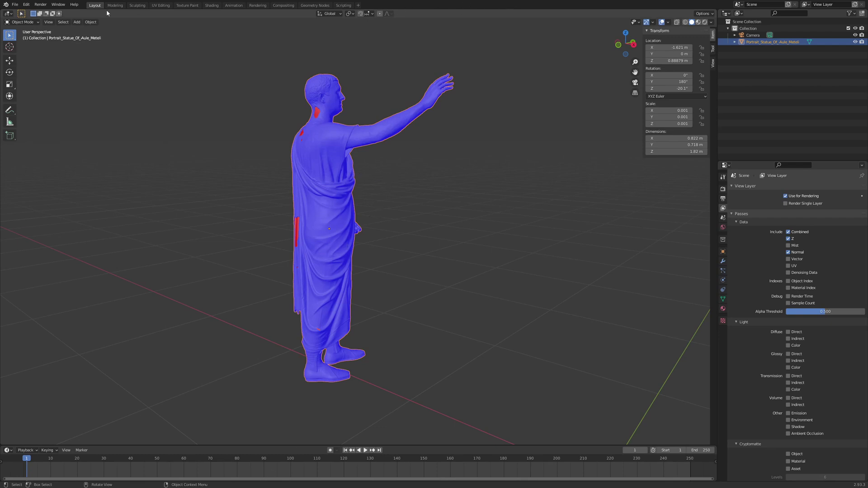
key("Tab")
middle_click_drag(332, 154, 388, 182)
key("alt+a")
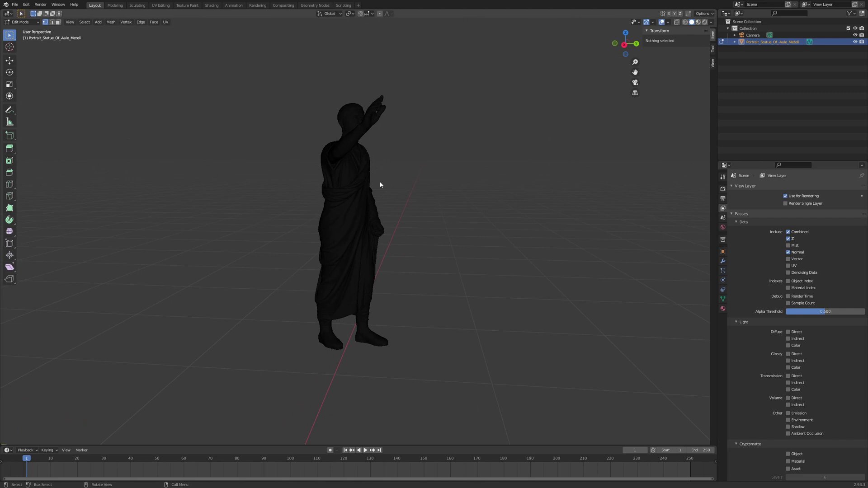
- Return to Object Mode and add a cube mesh at the scene origin
key("Tab")
scroll(379, 183, "down", 5)
left_click(239, 194)
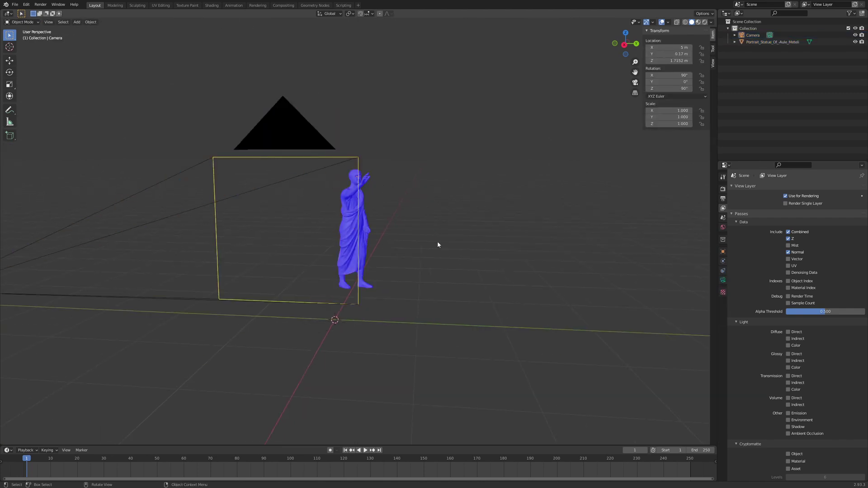
key("shift+a")
mouse_move(438, 243)
left_click(464, 248)
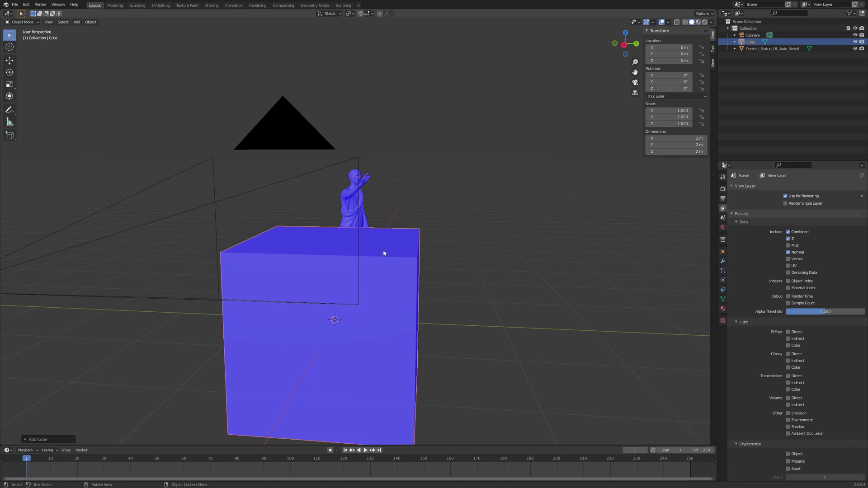
middle_click_drag(383, 250, 321, 265)
- Enter Edit Mode on the cube and select its top face in face select mode
key("Tab")
key("alt+a")
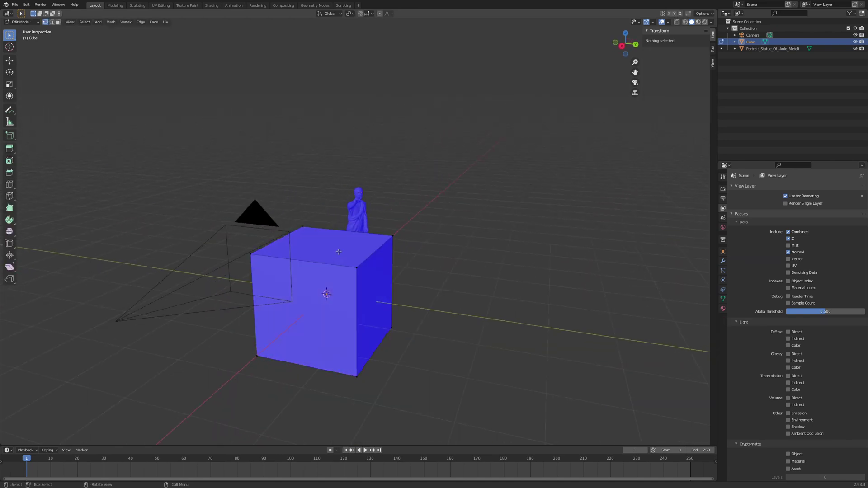
key("3")
left_click(339, 252)
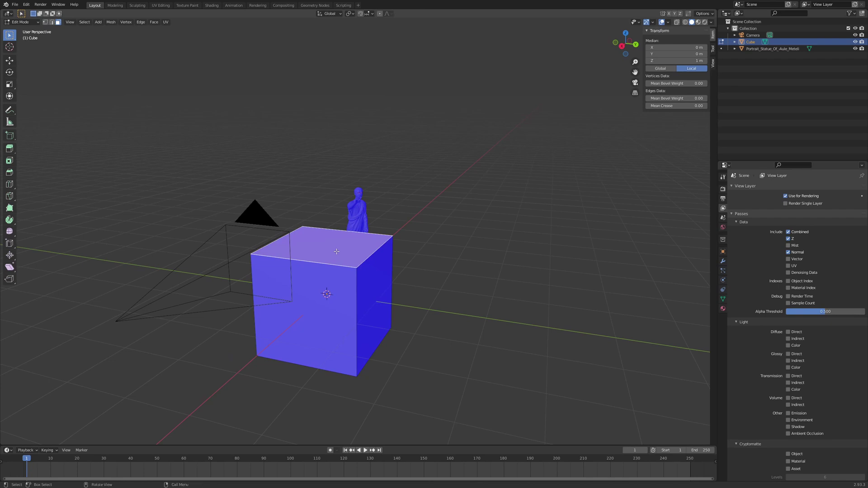
right_click(337, 251)
key("Escape")
middle_click_drag(336, 252, 322, 251)
- Search for 'fill normal' in the F3 command search, then cancel without running it
key("F3")
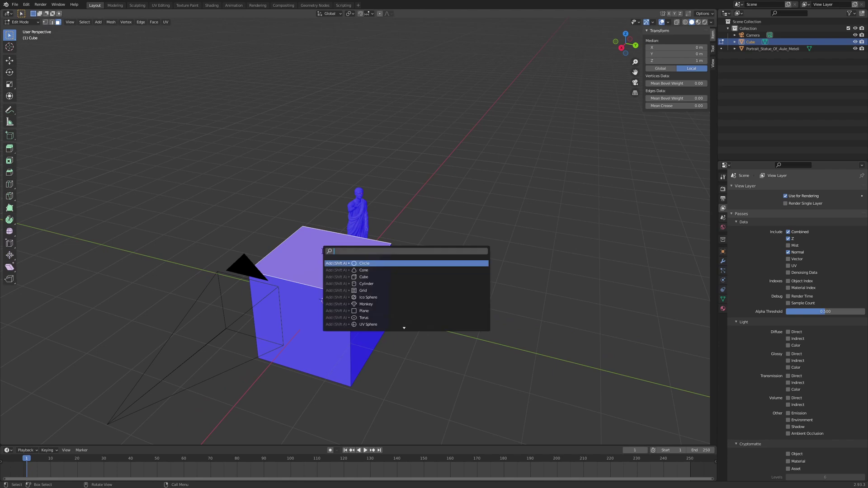
type("fill no")
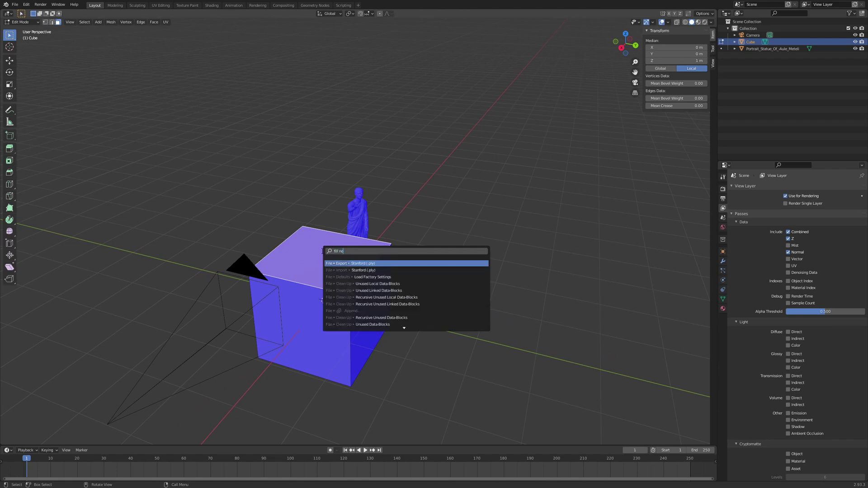
type("rmal")
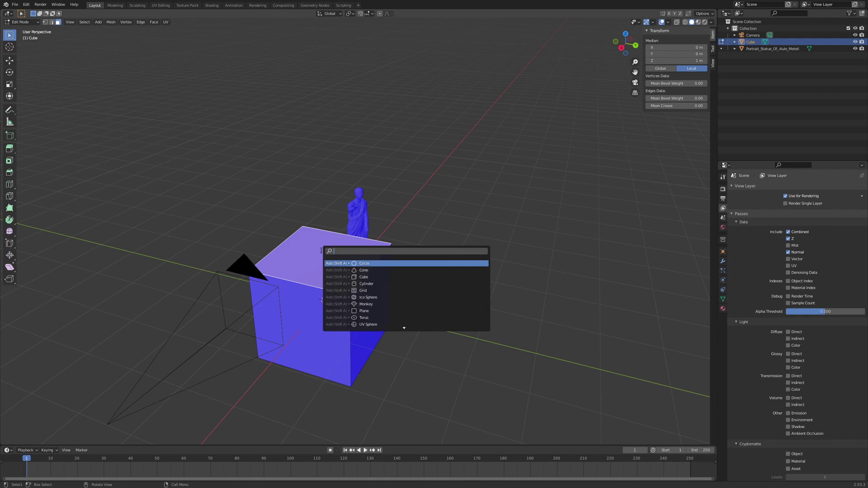
key("Escape")
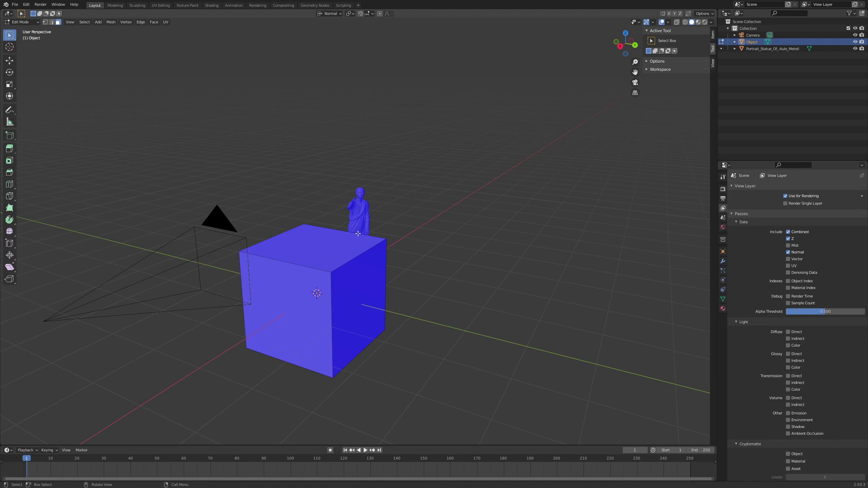
- Select the cube's top face and flip its normal so it shows red
left_click(318, 257)
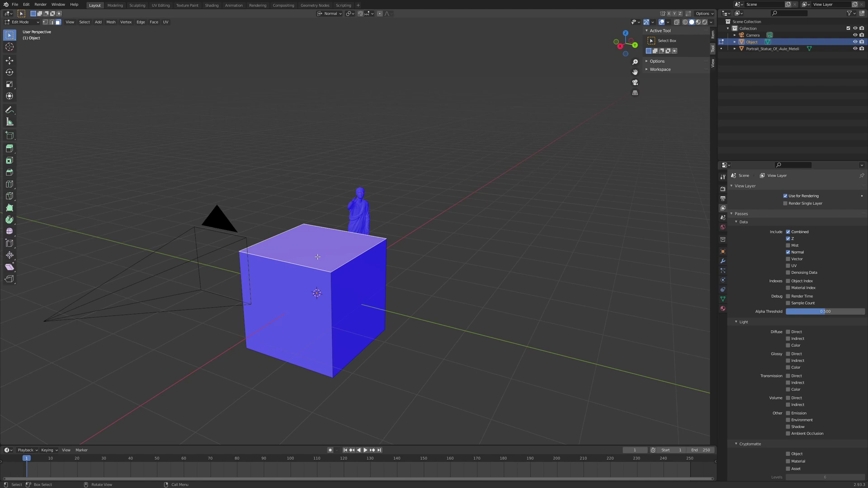
key("alt+n")
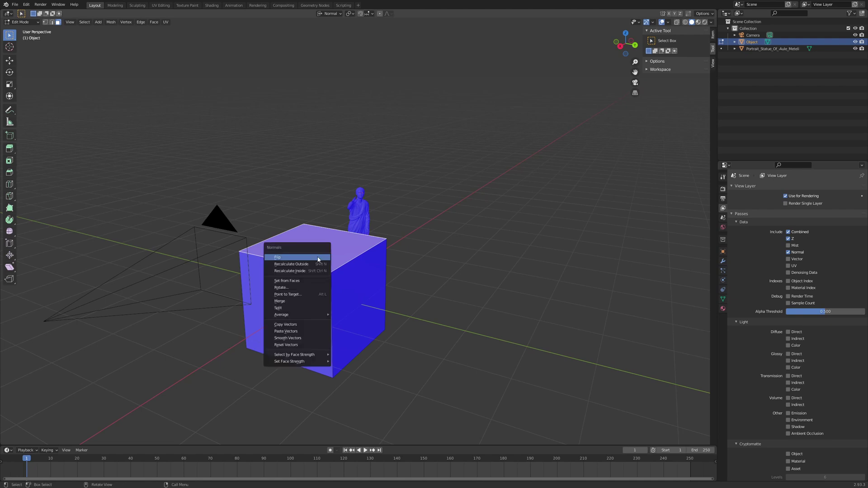
left_click(294, 257)
middle_click_drag(294, 255, 404, 283)
scroll(404, 283, "up", 4)
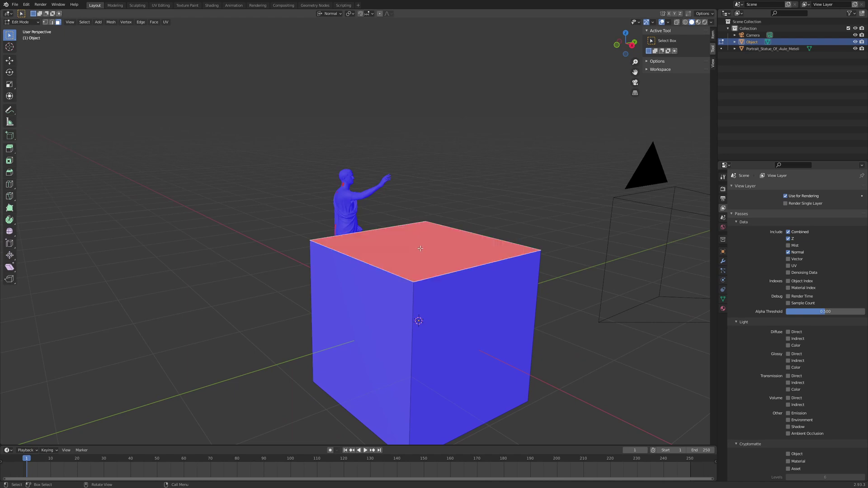
- Flip the top face normal back to blue and return to Object Mode
key("alt+n")
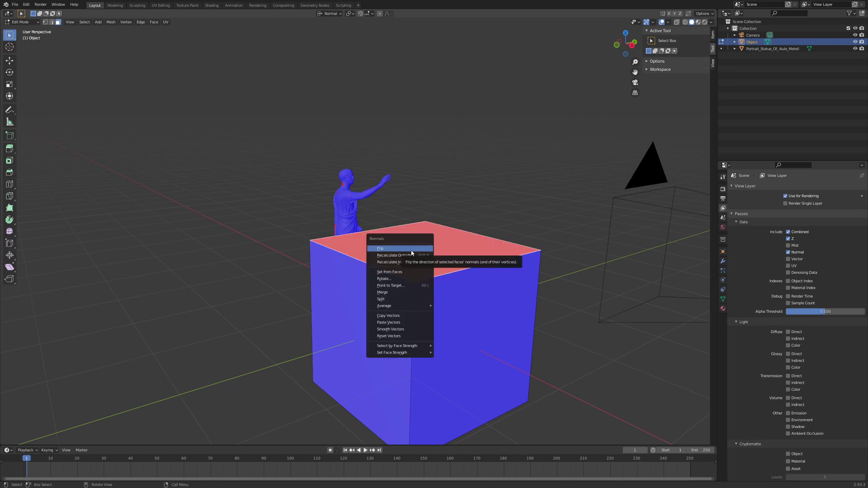
left_click(416, 252)
middle_click_drag(410, 248, 393, 240)
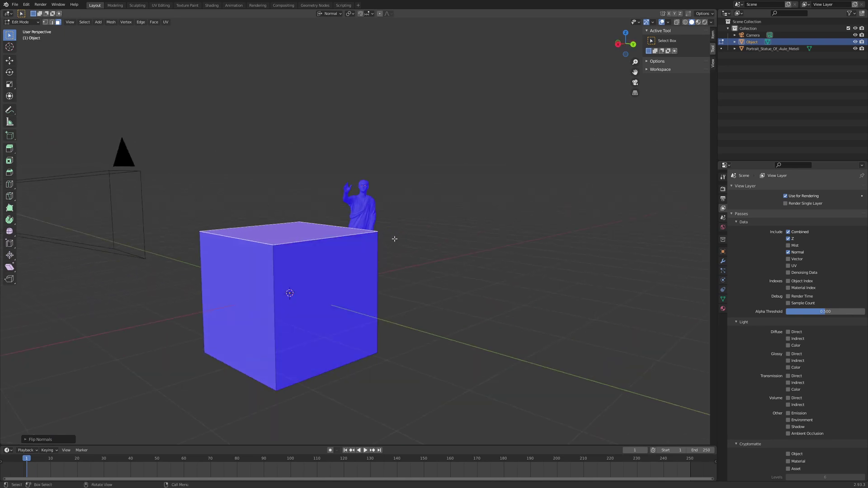
key("Tab")
- Delete the test cube and add a fresh cube mesh in its place
key("x")
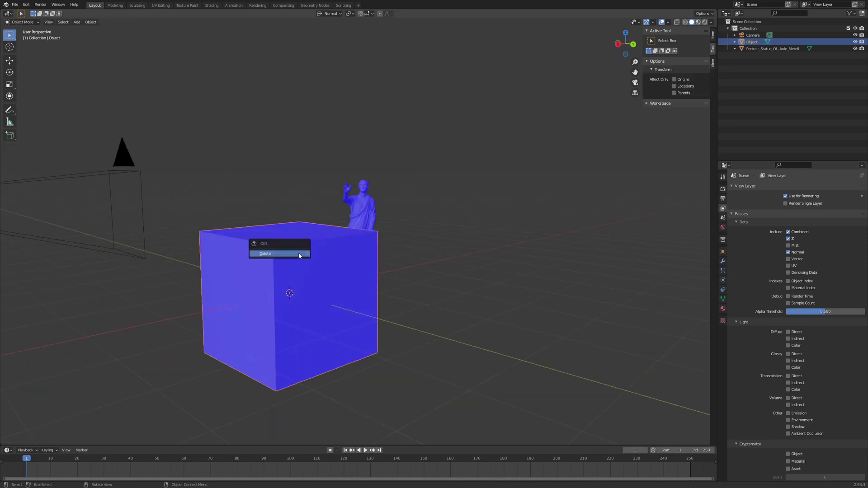
left_click(300, 254)
key("shift+a")
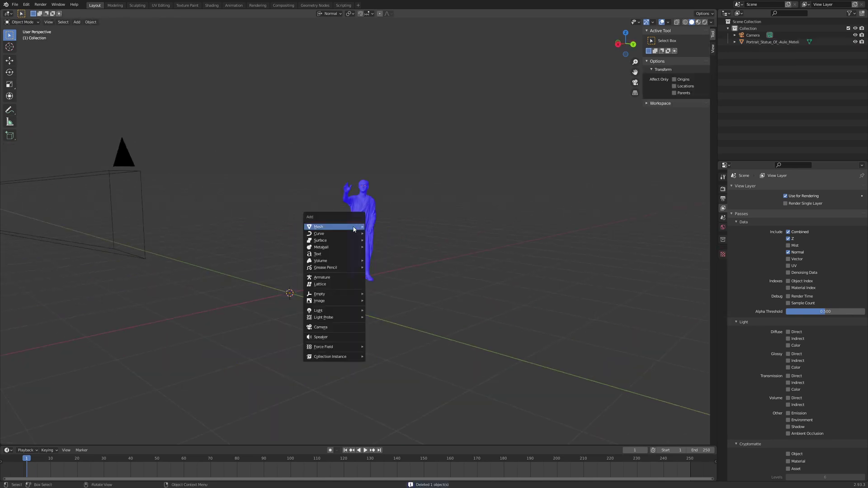
mouse_move(354, 230)
left_click(384, 234)
middle_click_drag(273, 219, 587, 127)
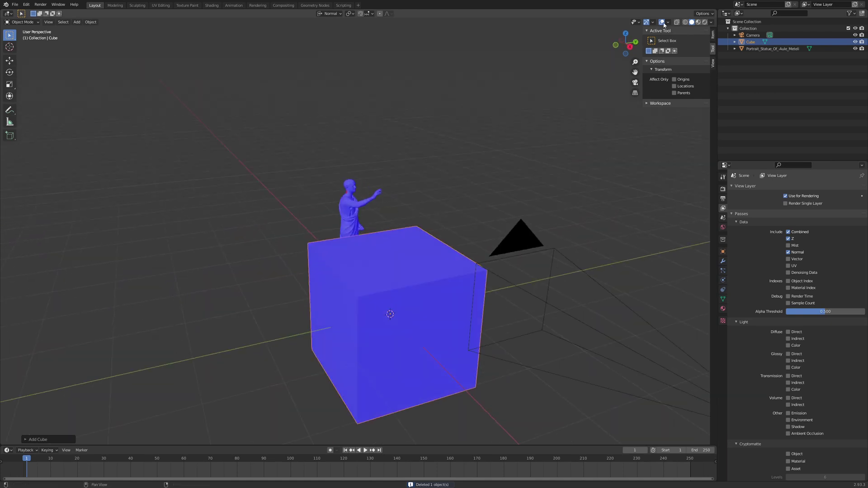
- In Edit Mode, try the vertex and split normals overlays, leaving face normals displayed
key("Tab")
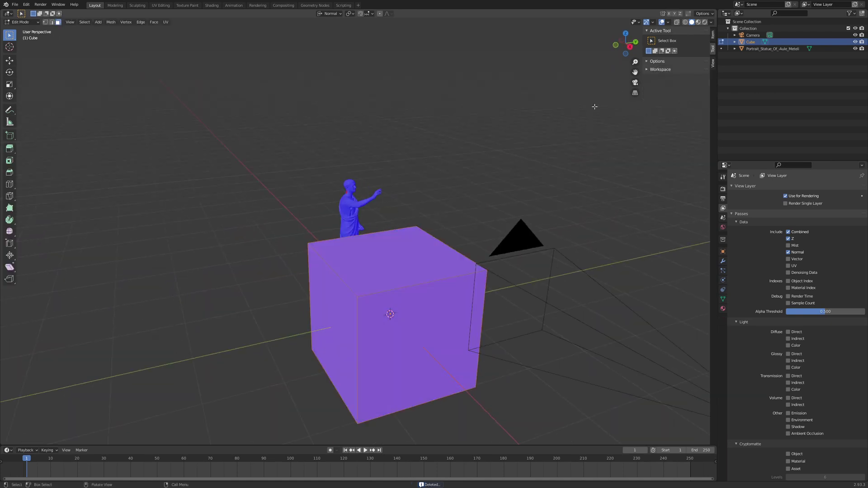
left_click(668, 23)
left_click(668, 24)
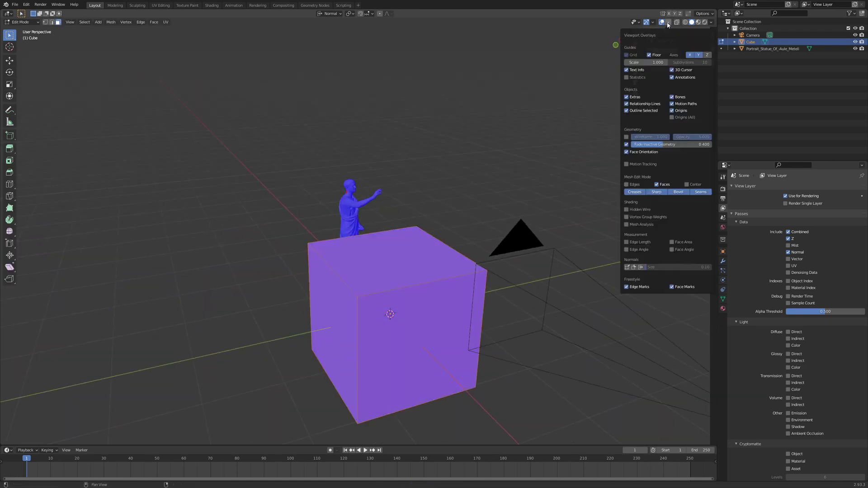
left_click(627, 267)
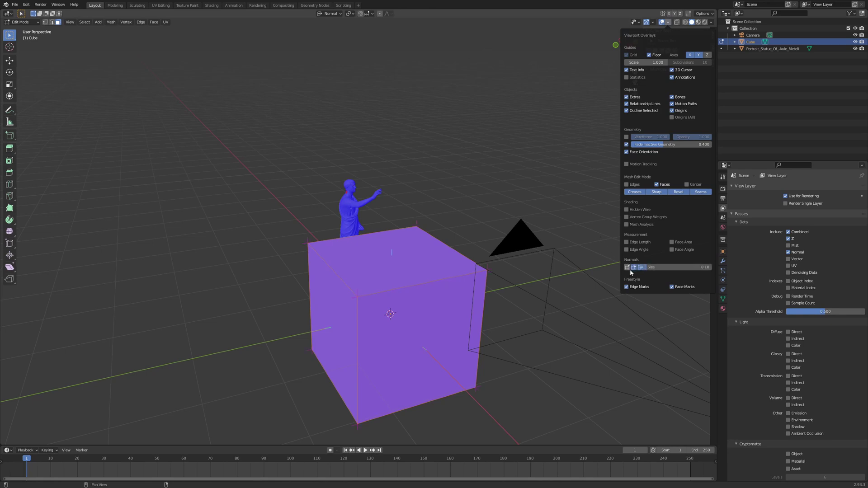
left_click(627, 269)
left_click(634, 267)
left_click(634, 267)
left_click(641, 267)
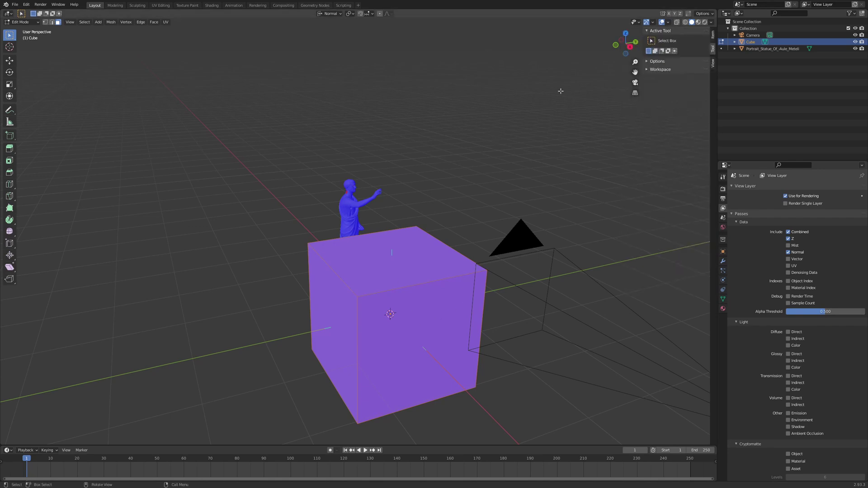
- Return to Object Mode and switch off the Face Orientation overlay
key("Tab")
left_click(665, 22)
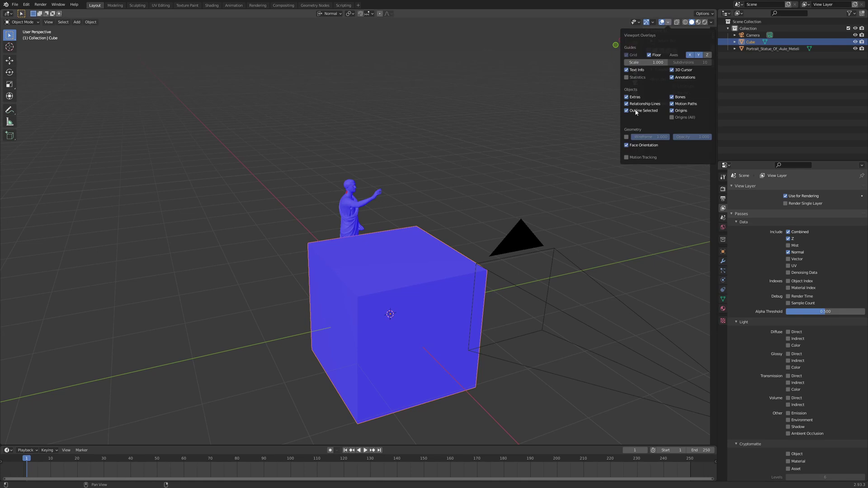
left_click(626, 146)
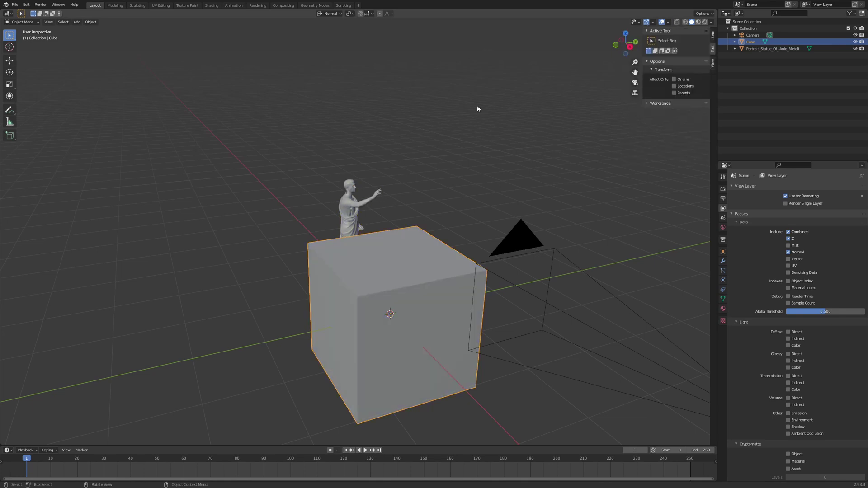
- Preview the Add node's output in the Viewer, briefly compare the raw Normal pass, then Add again
left_click(295, 5)
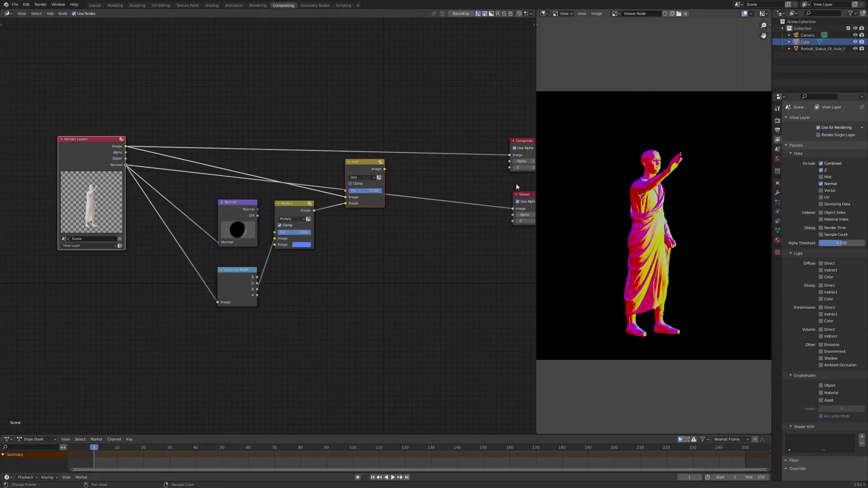
left_click(371, 166, "ctrl+shift")
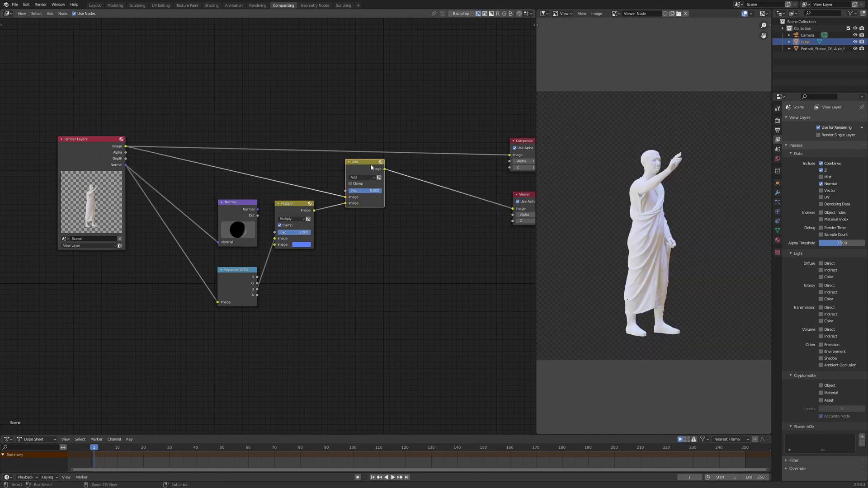
left_click(107, 161, "ctrl+shift")
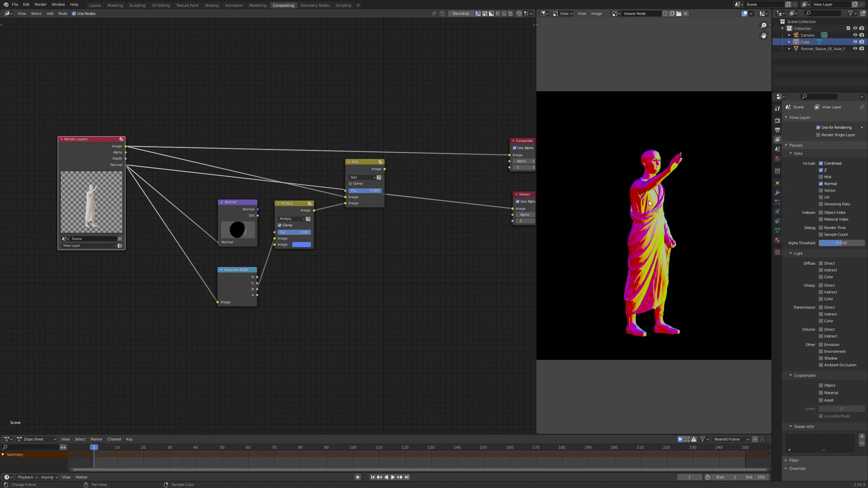
left_click(364, 167, "ctrl+shift")
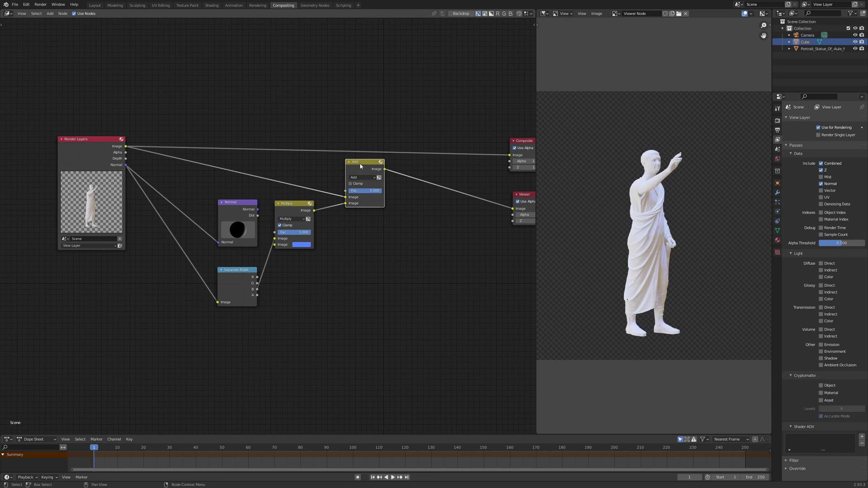